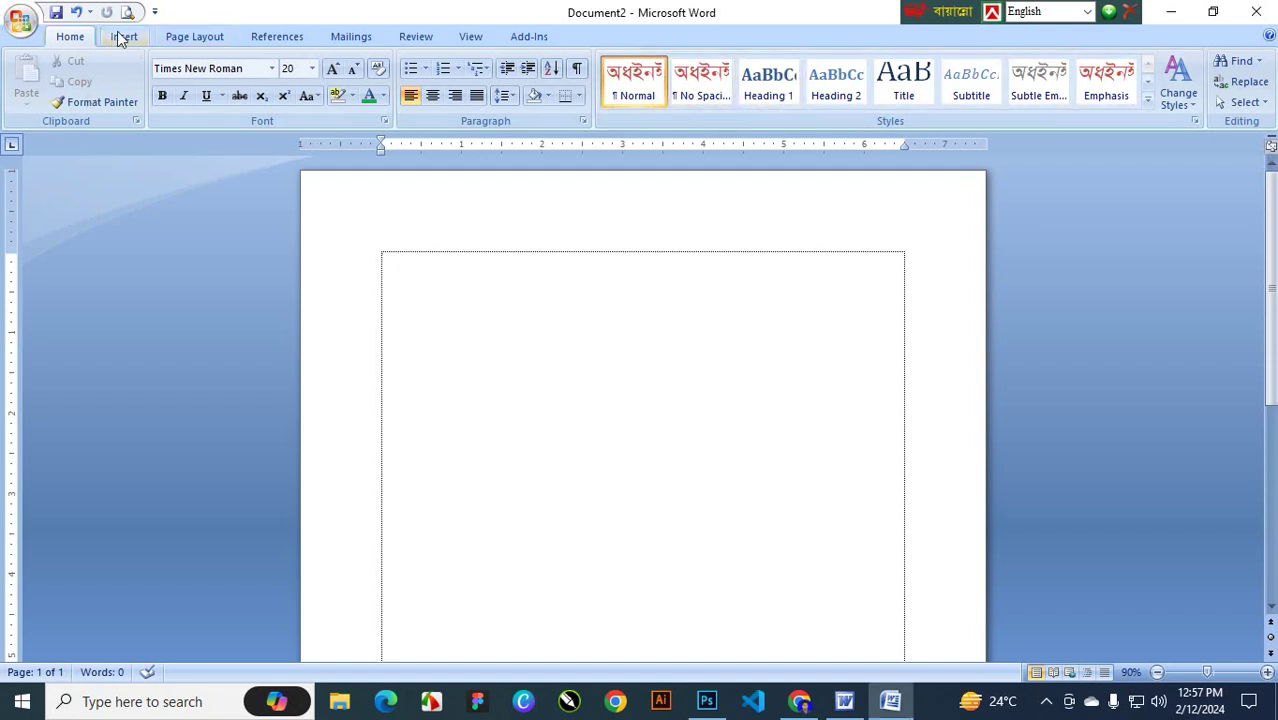
Step: Type the person's name at the top in red with underlining turned on
left_click(123, 37)
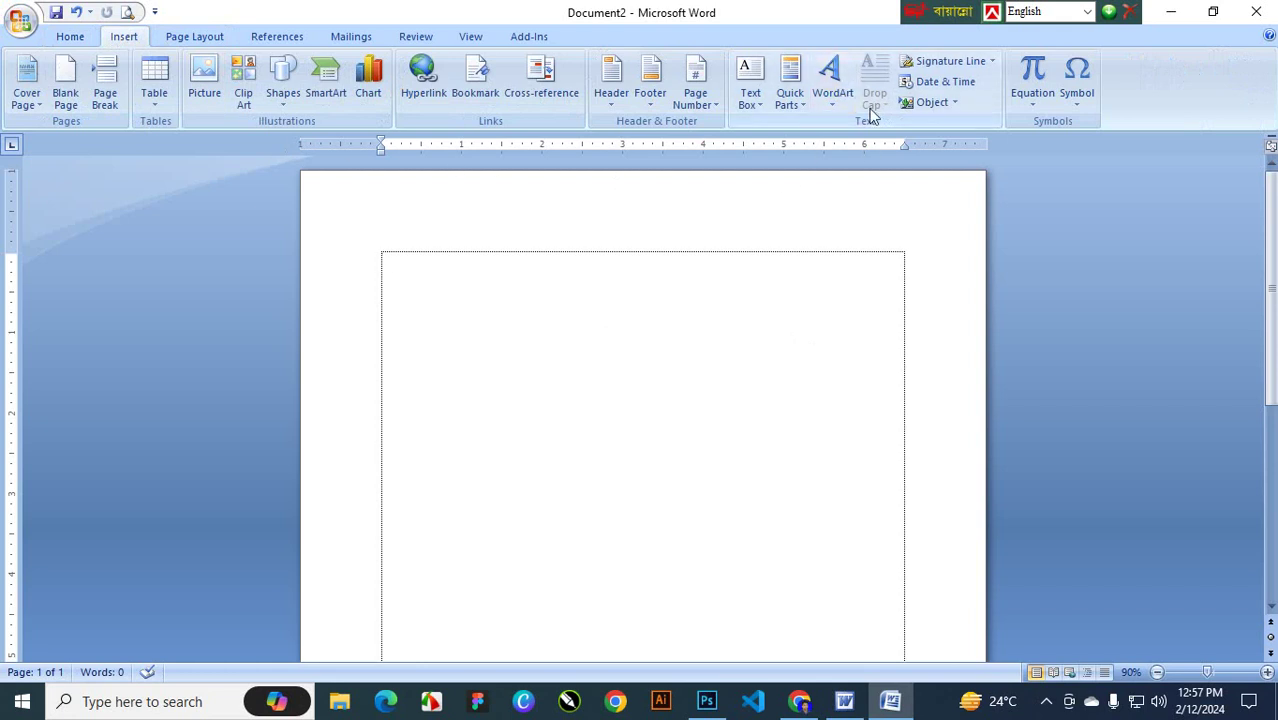
left_click(68, 36)
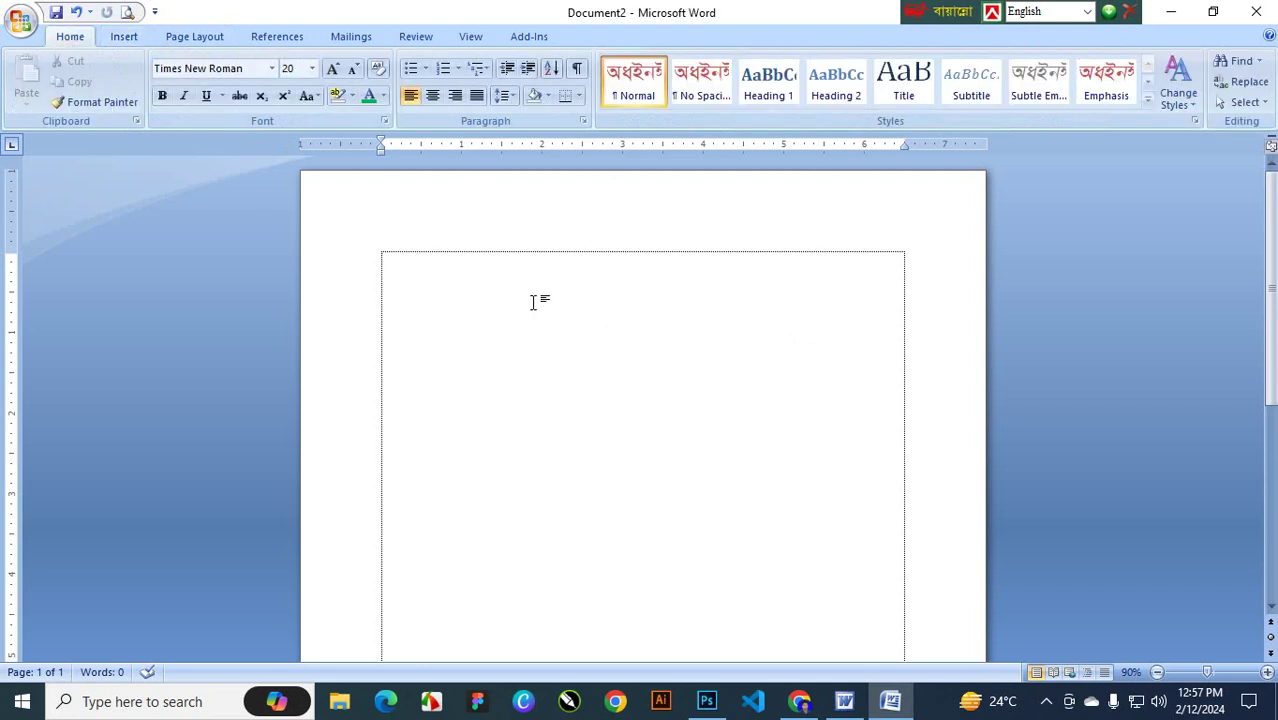
type("ha")
key("BackSpace")
key("BackSpace")
key("BackSpace")
key("ctrl+u")
type("Hasan Ali")
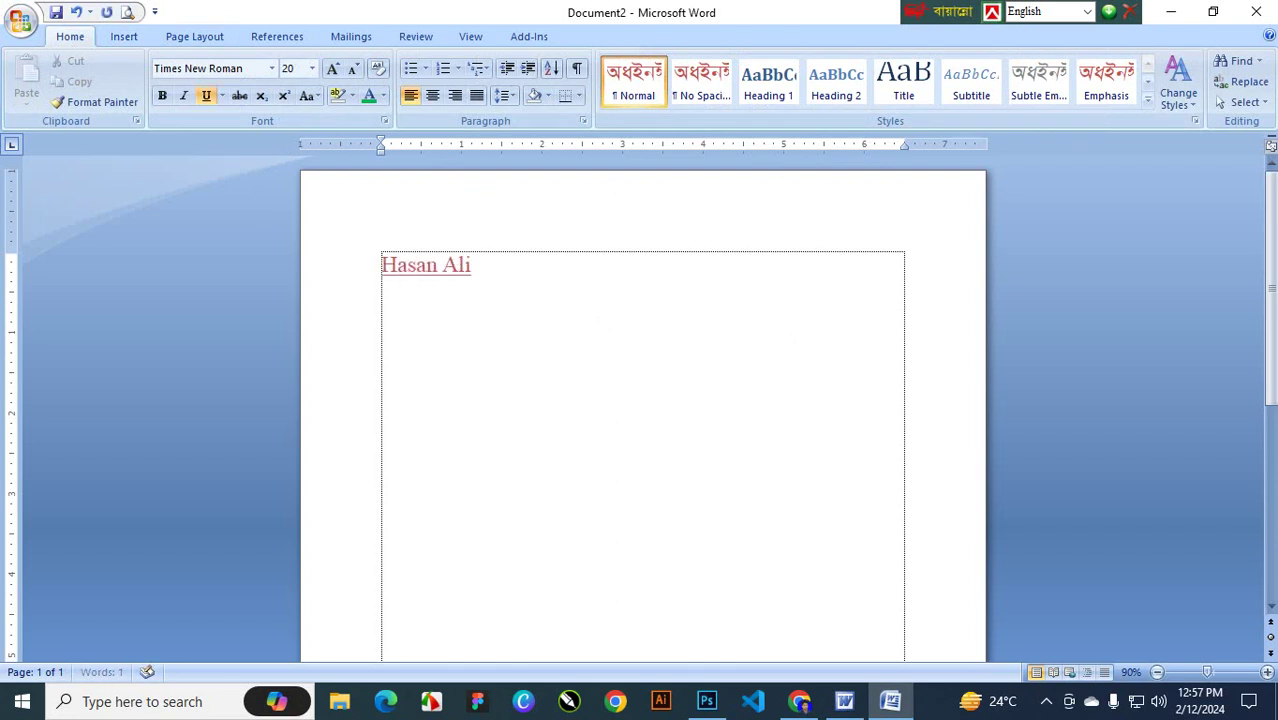
Step: Remove the underline from the name and start a new line below it
left_click_drag(491, 274, 348, 286)
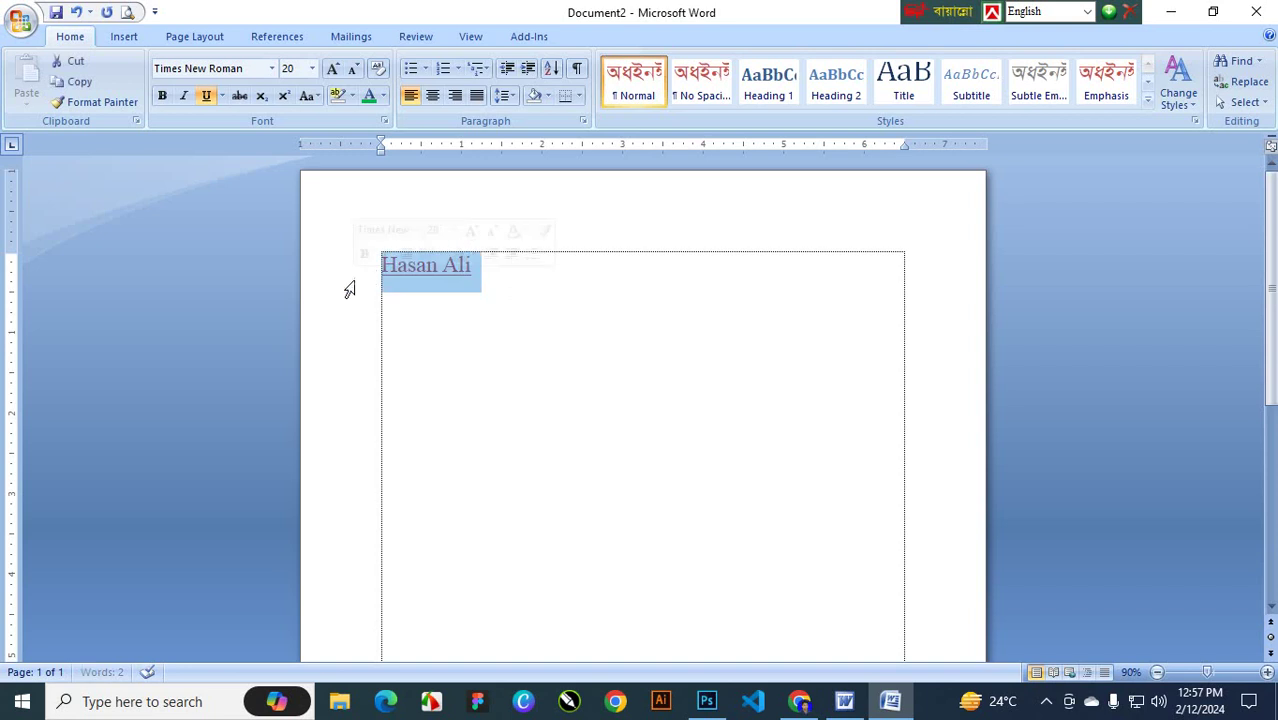
key("ctrl+u")
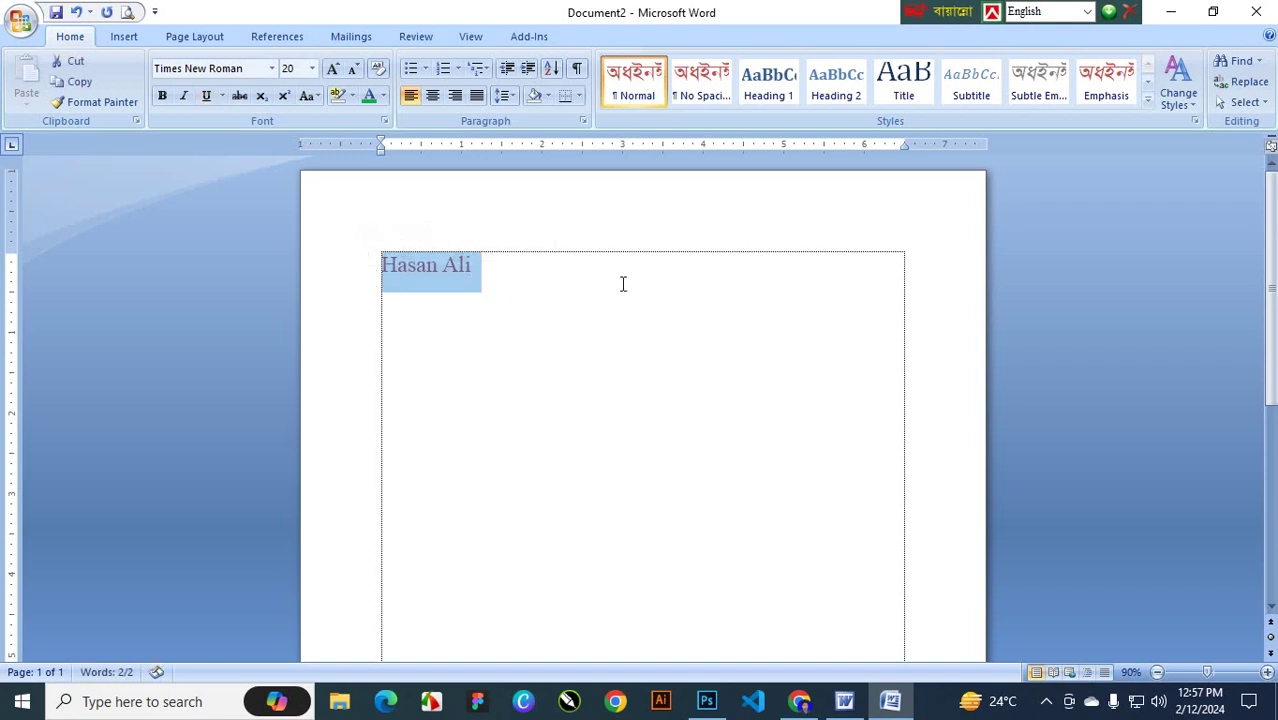
left_click(622, 282)
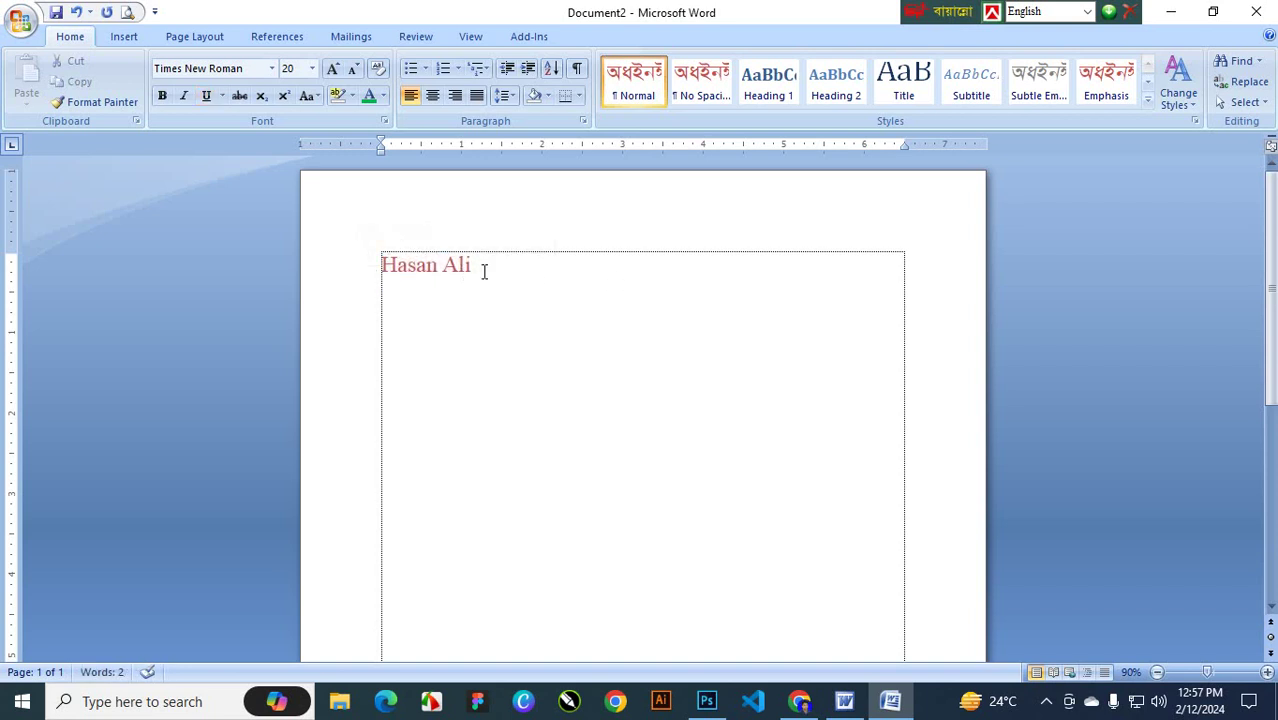
key("Return")
Step: Type the lowercase first name on the second line and colour it teal
type("hasan")
left_click_drag(437, 316, 378, 310)
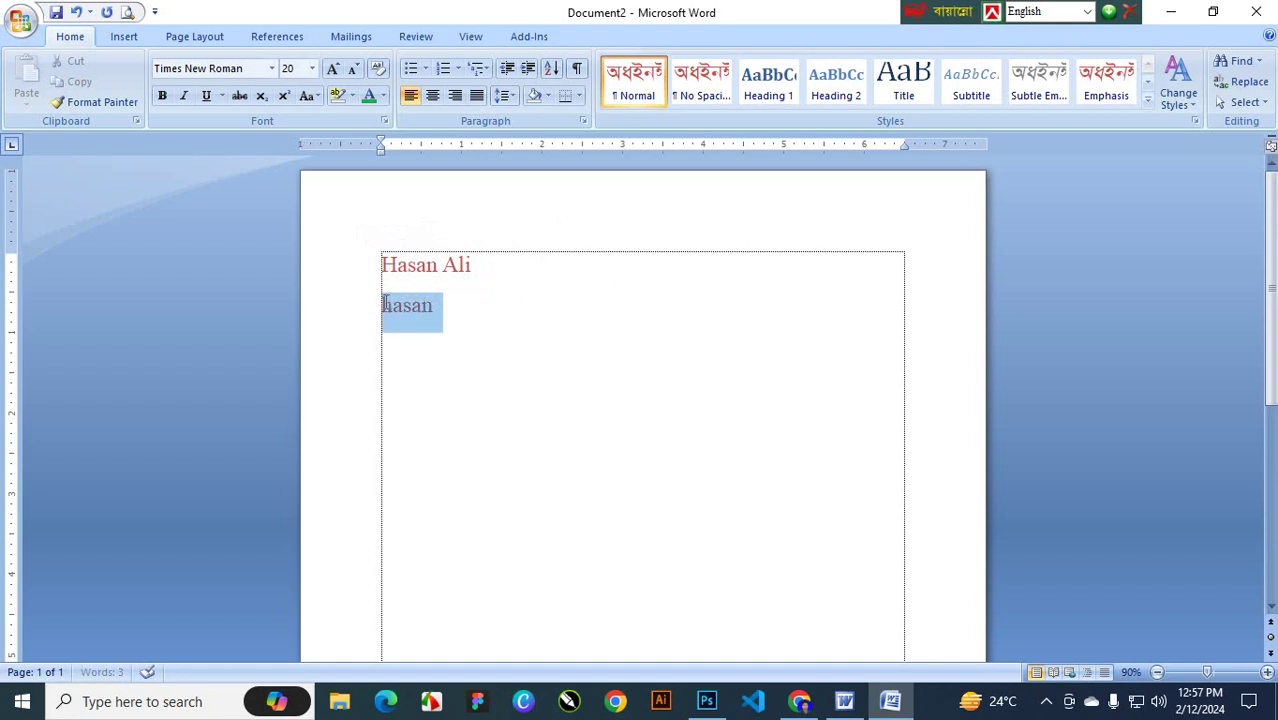
left_click(368, 96)
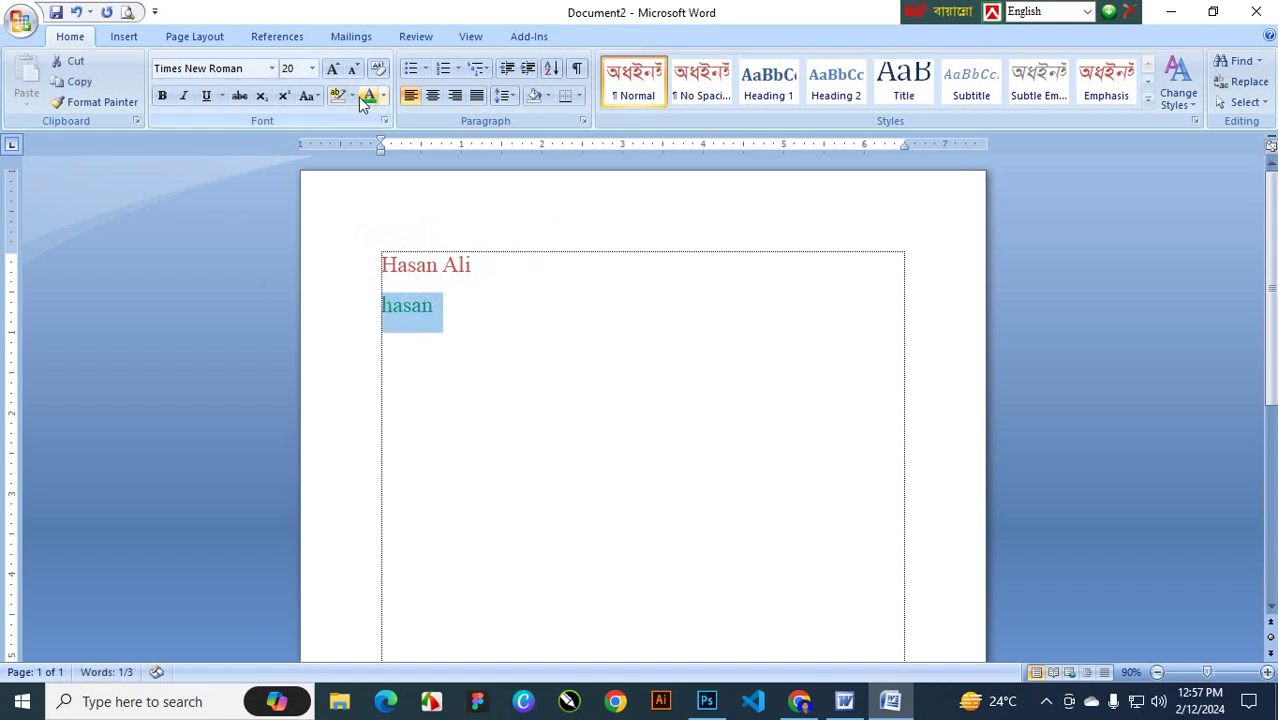
Step: Give the second-line word a yellow highlight, then reselect it
left_click(353, 96)
left_click(368, 120)
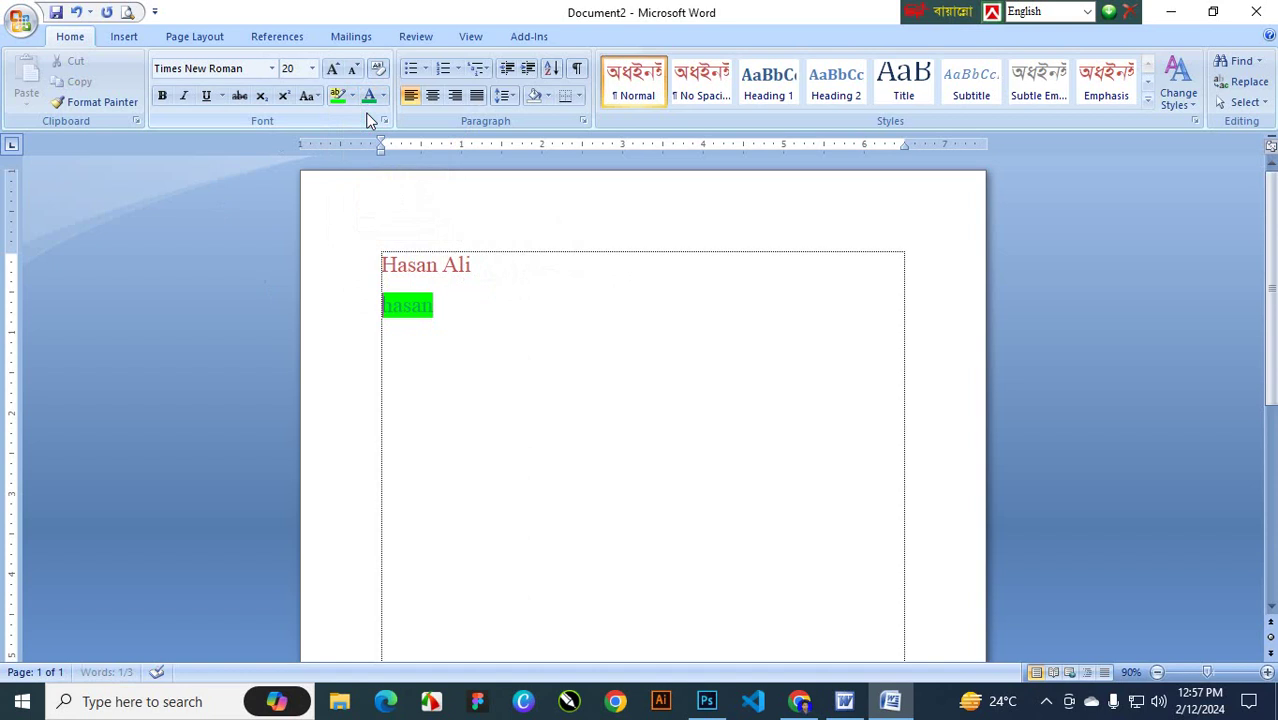
left_click(352, 96)
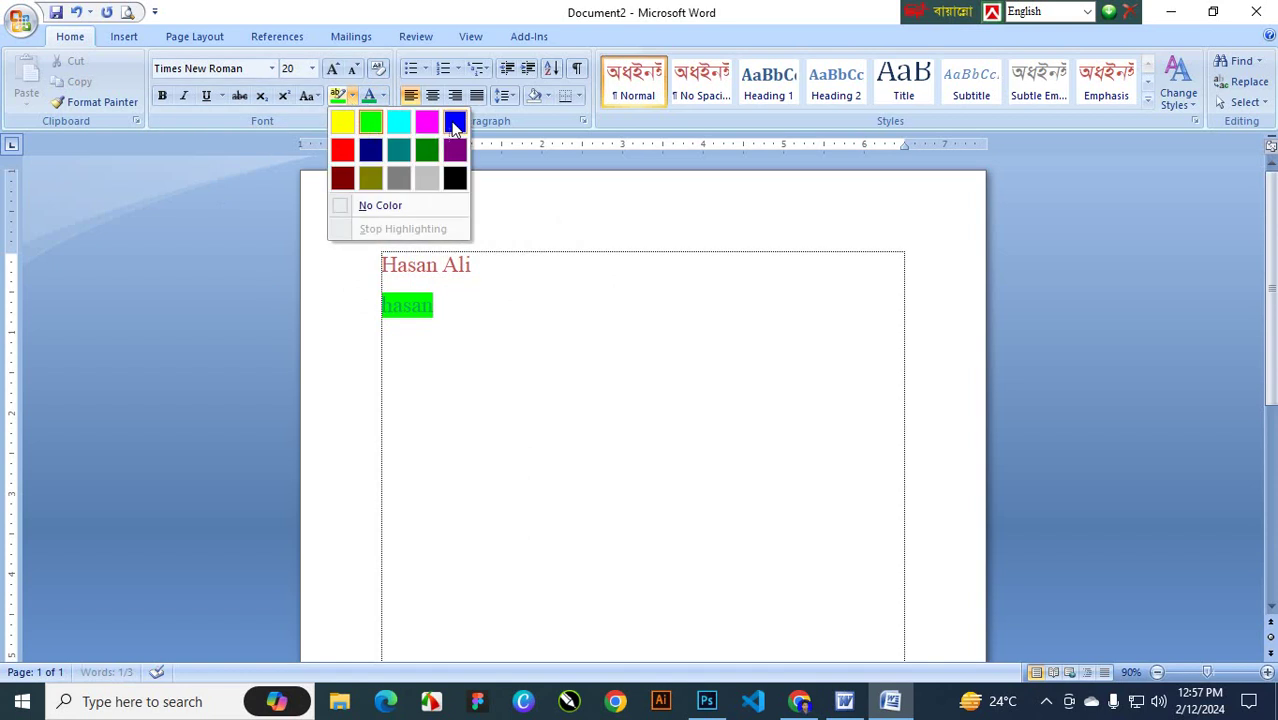
left_click(370, 122)
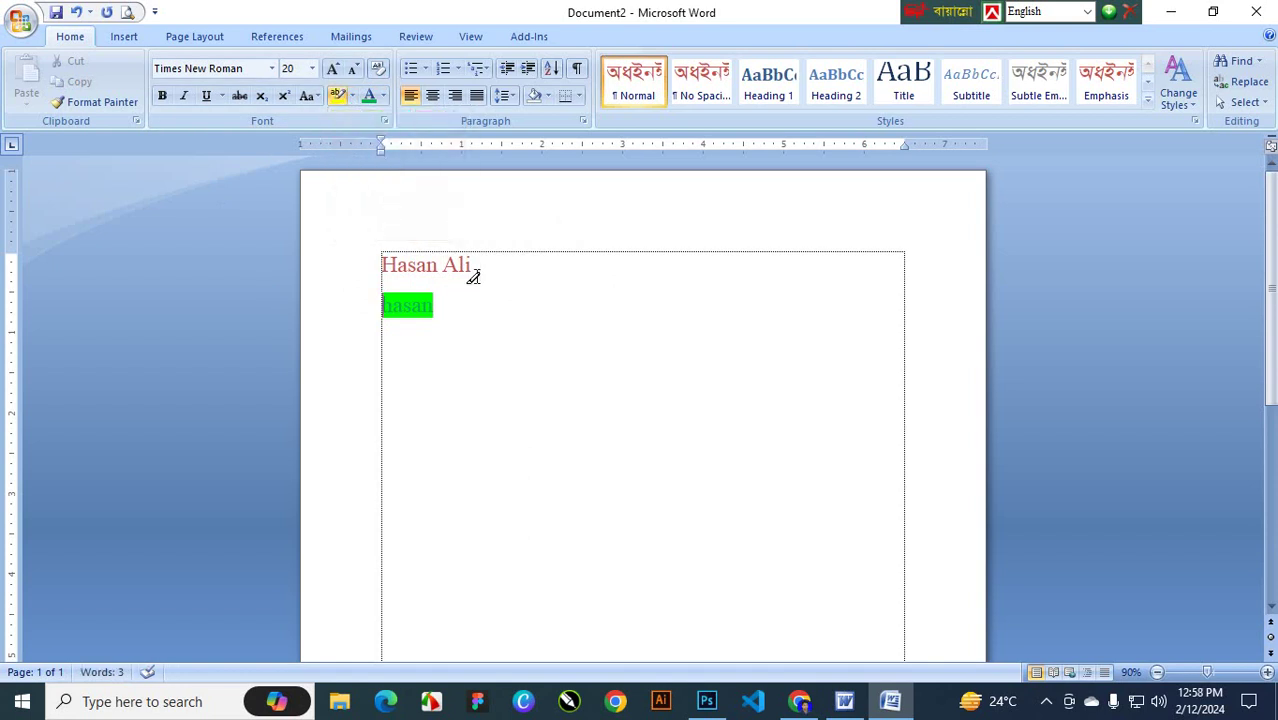
left_click_drag(430, 306, 433, 305)
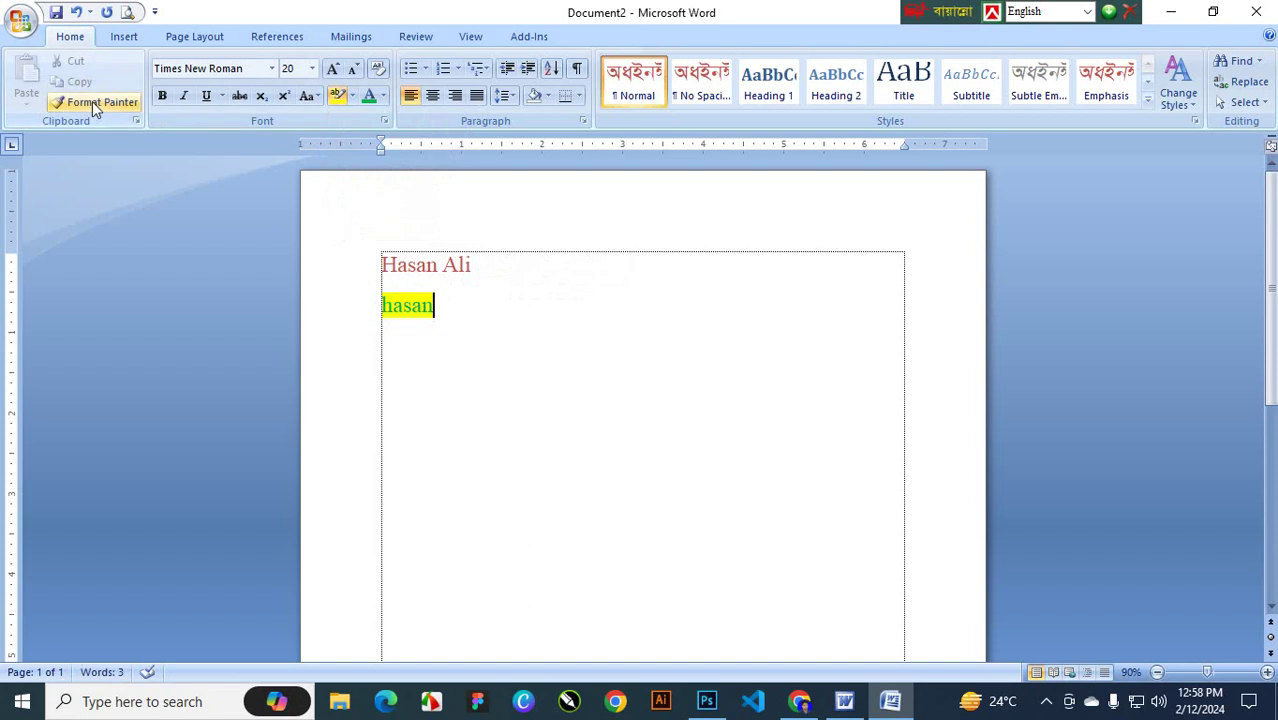
left_click(100, 102)
left_click(388, 305)
left_click_drag(442, 303, 365, 299)
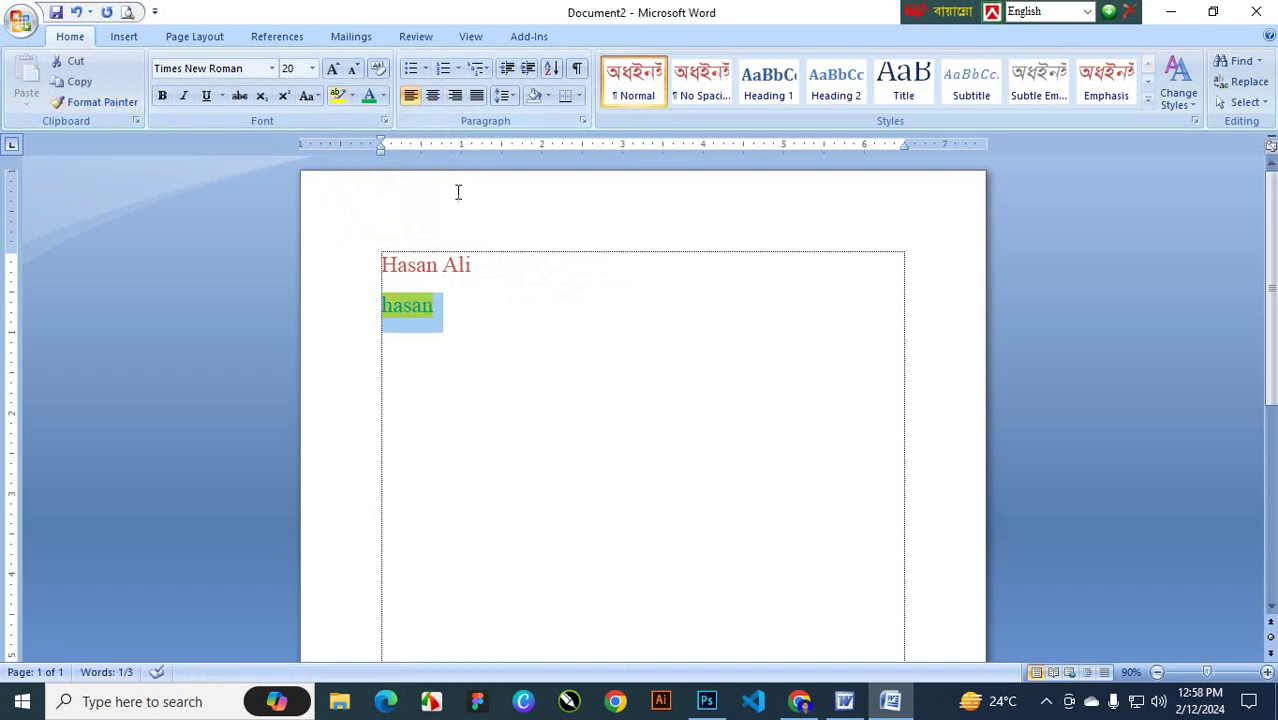
Step: Set the second-line word to 80 pt, underlined, italic and bold
left_click(312, 70)
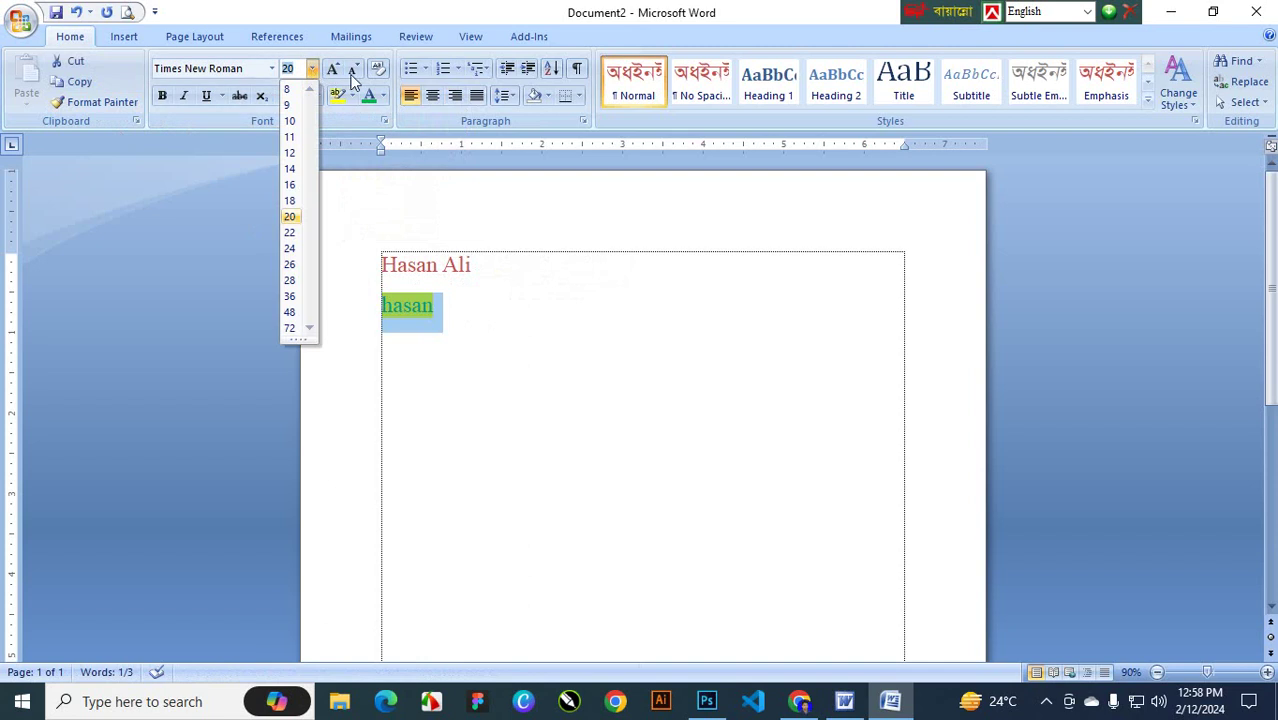
left_click(333, 68)
left_click(333, 68)
left_click(333, 68)
left_click(333, 68)
left_click(333, 68)
left_click(333, 68)
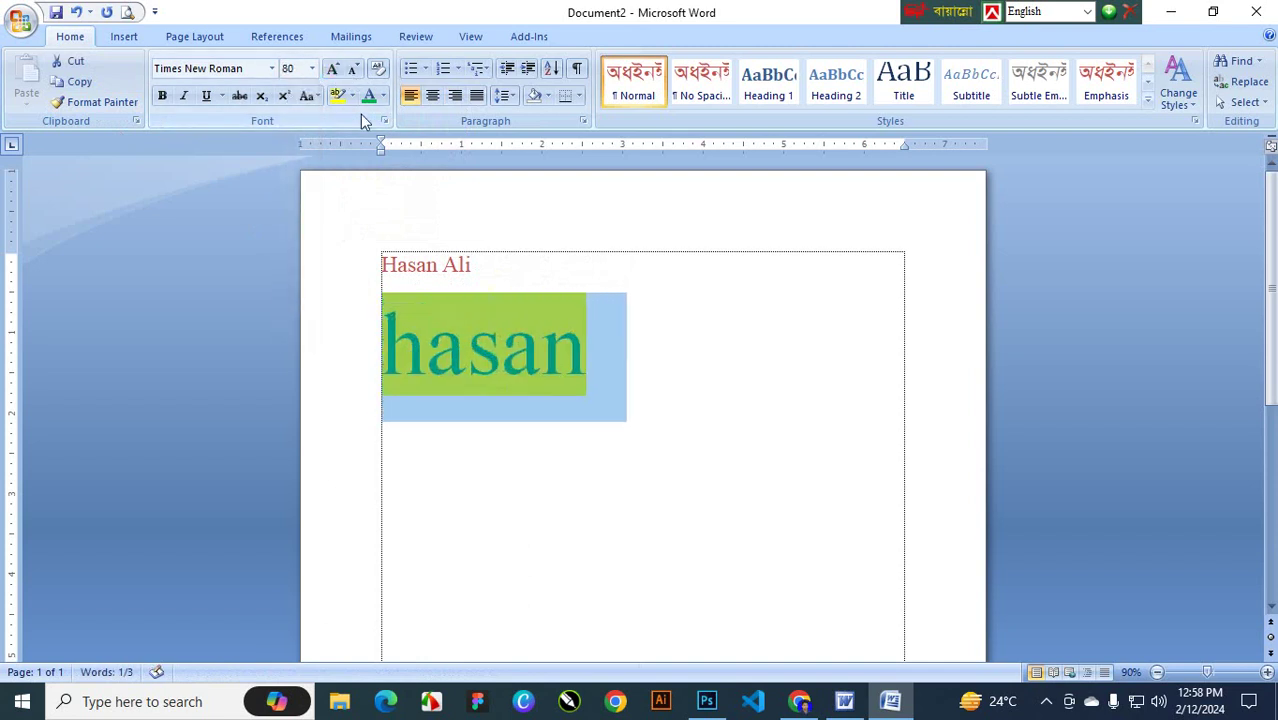
left_click(206, 97)
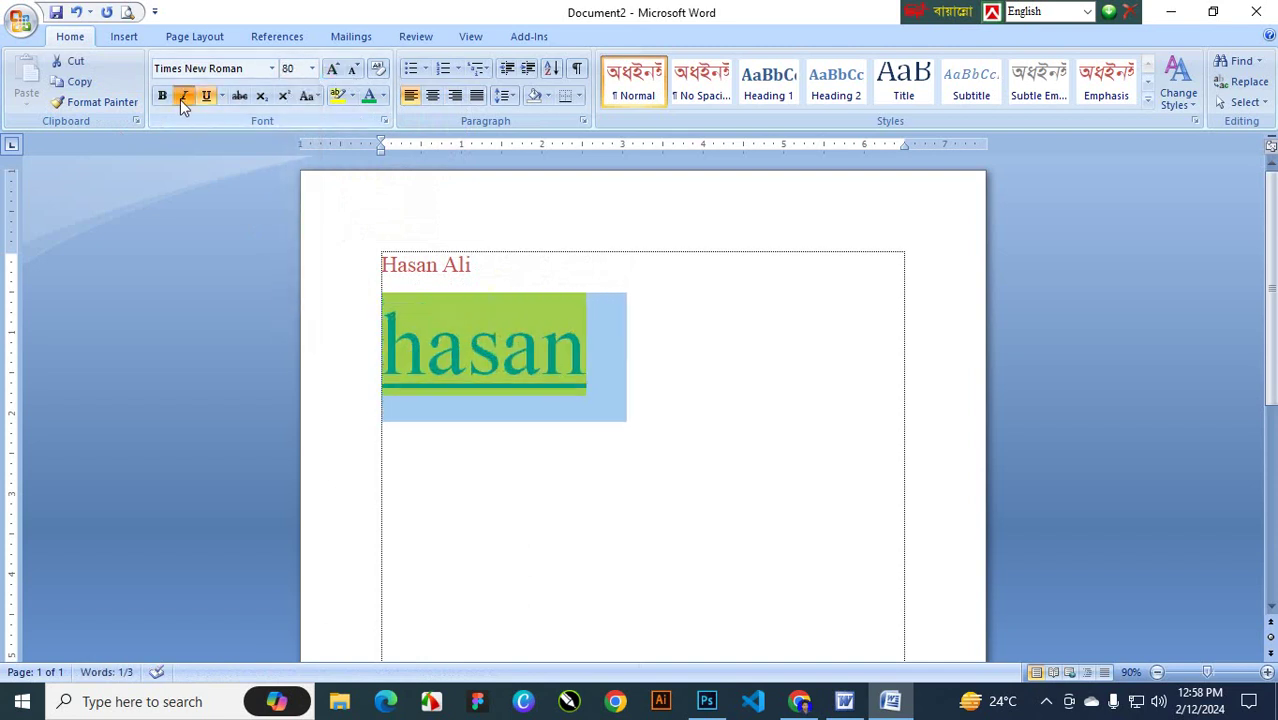
left_click(181, 98)
left_click(163, 98)
Step: Deselect the word and place the cursor on a new line below it
left_click(633, 351)
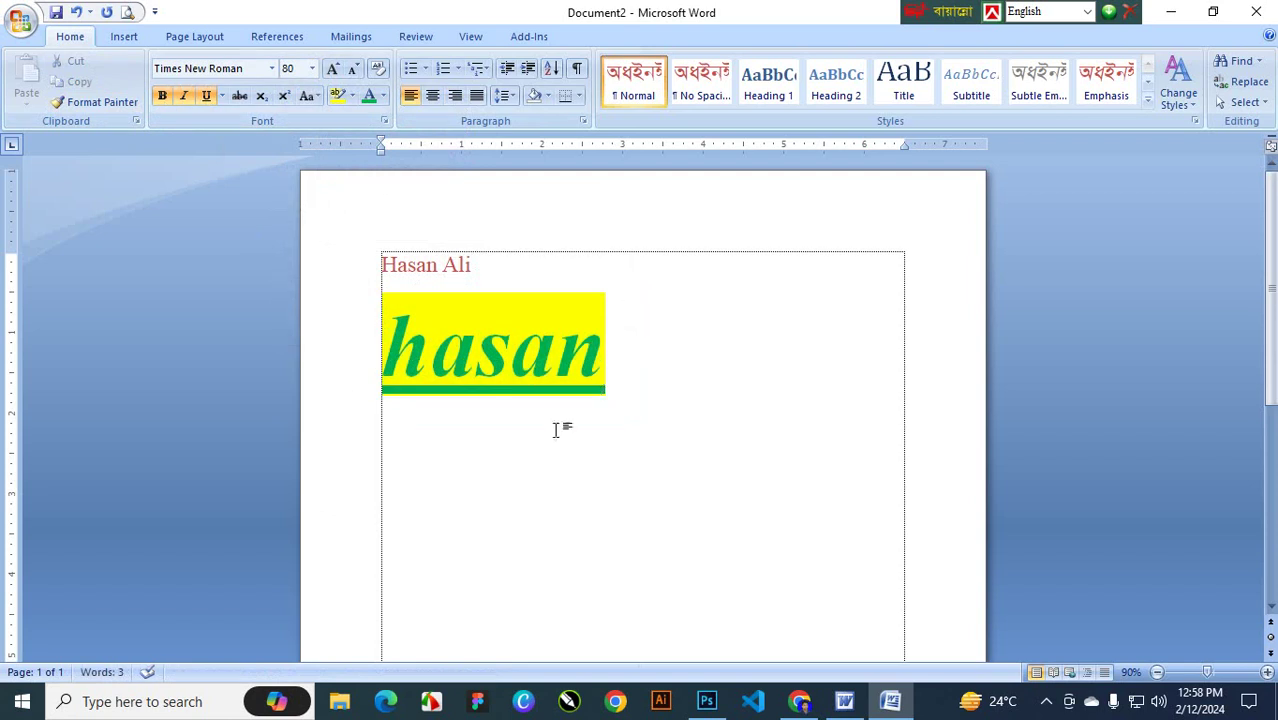
left_click(440, 467)
left_click(426, 448)
left_click(391, 462)
Step: Shrink the font and type 'ic world computer training training center' as the third line
key("ctrl+bracketleft")
key("ctrl+bracketleft")
type("jfkl")
key("BackSpace")
key("BackSpace")
key("BackSpace")
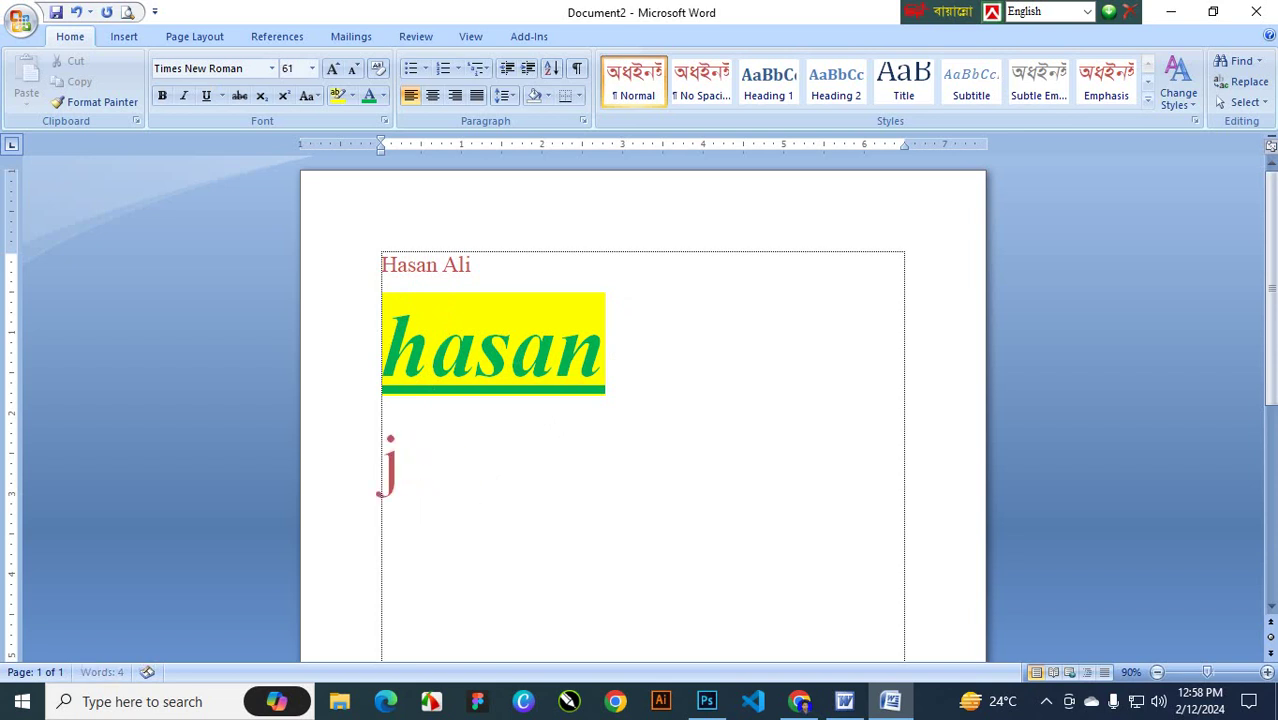
key("BackSpace")
type("ic t")
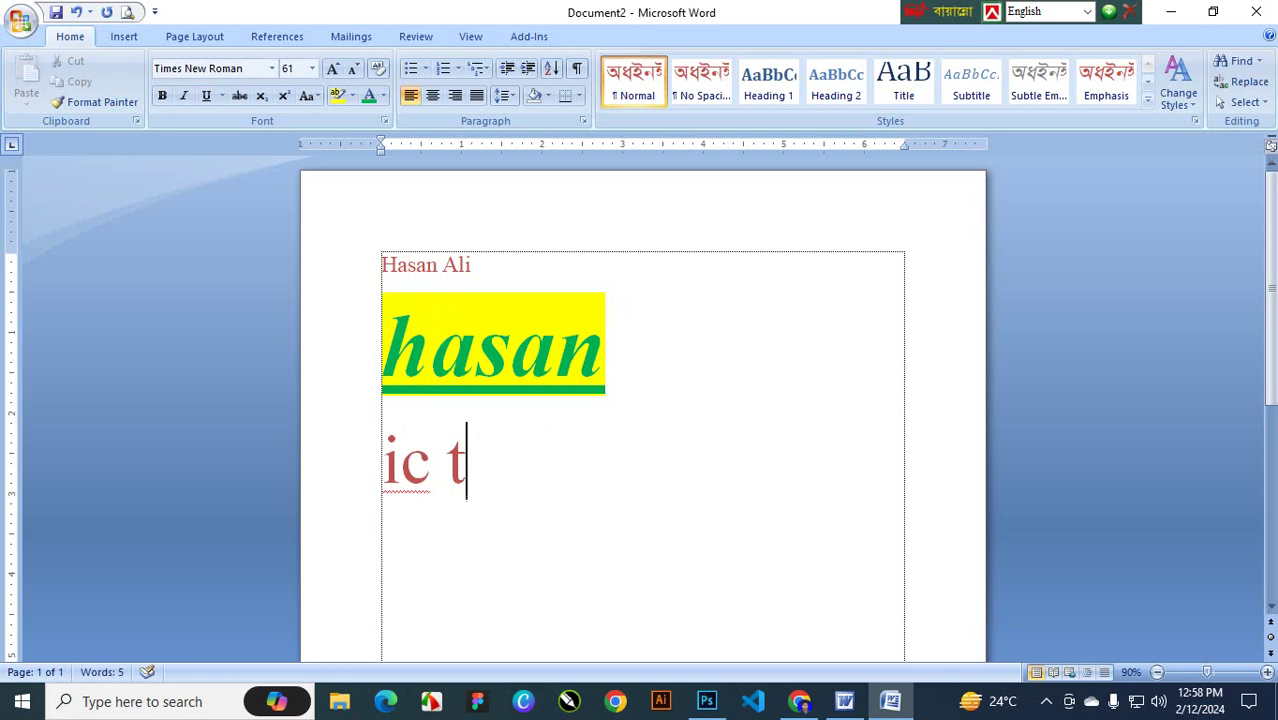
key("BackSpace")
type("worl")
key("BackSpace")
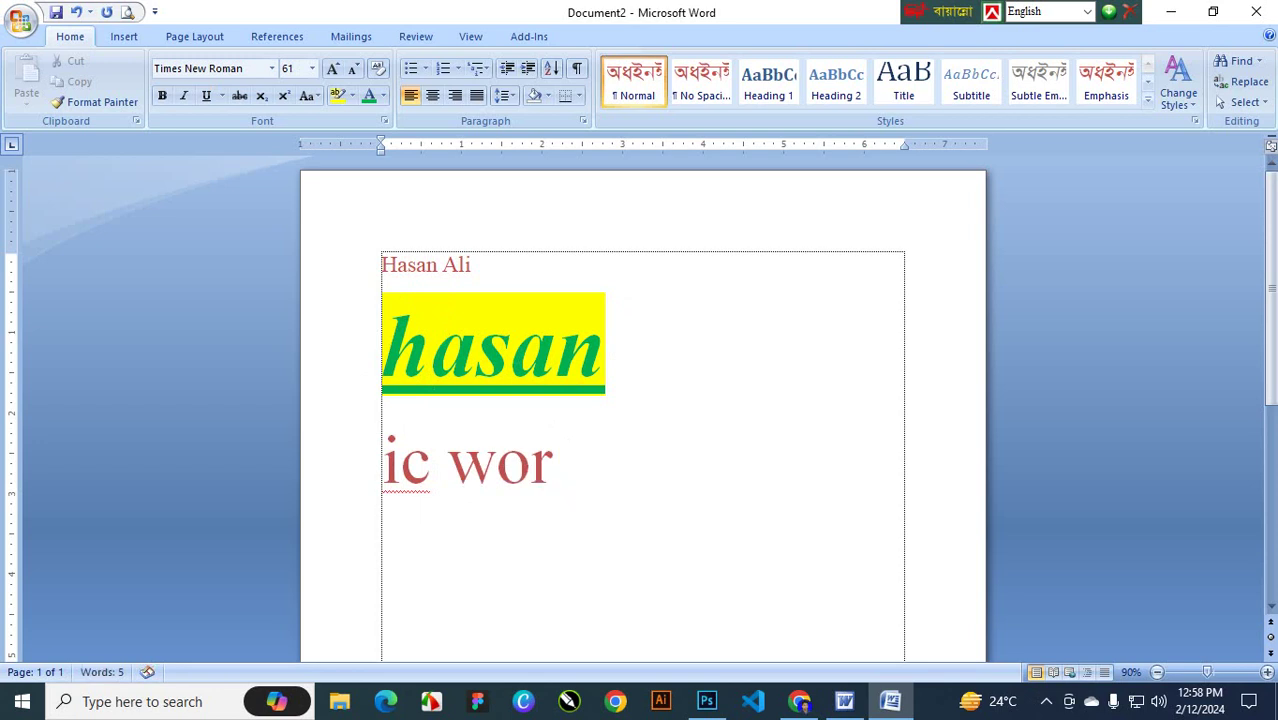
type("ld com")
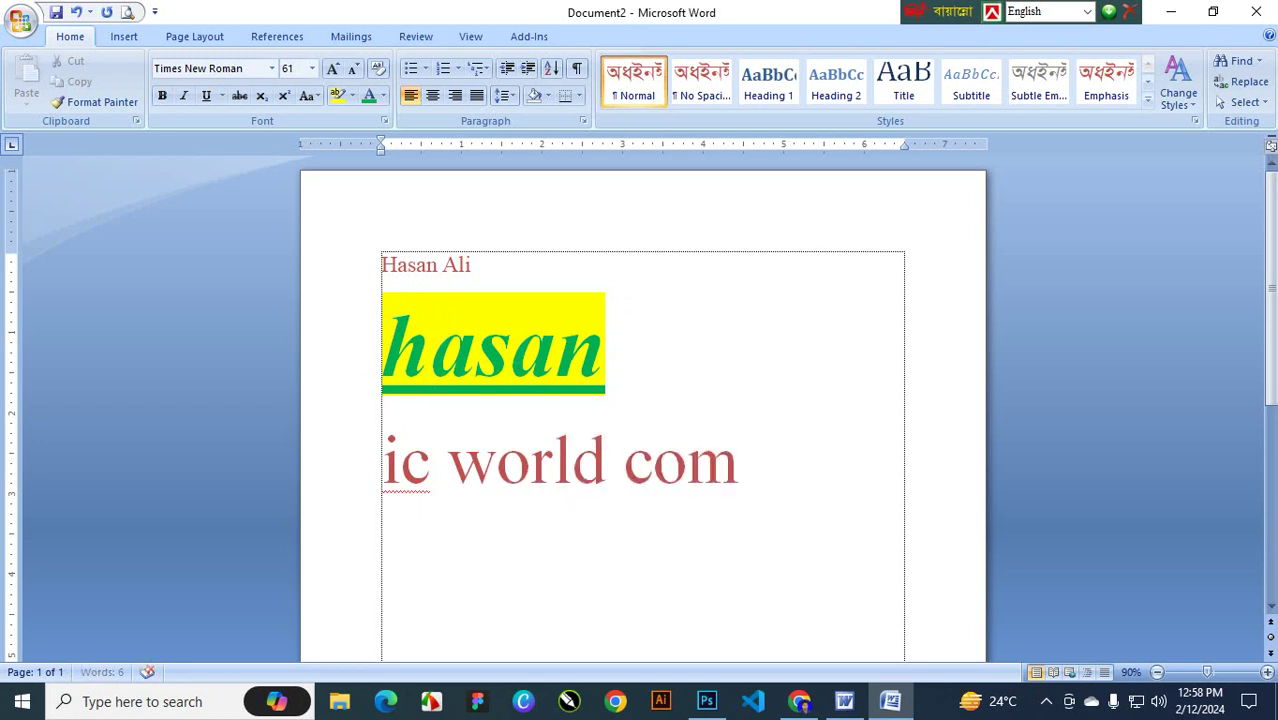
type("puter trai")
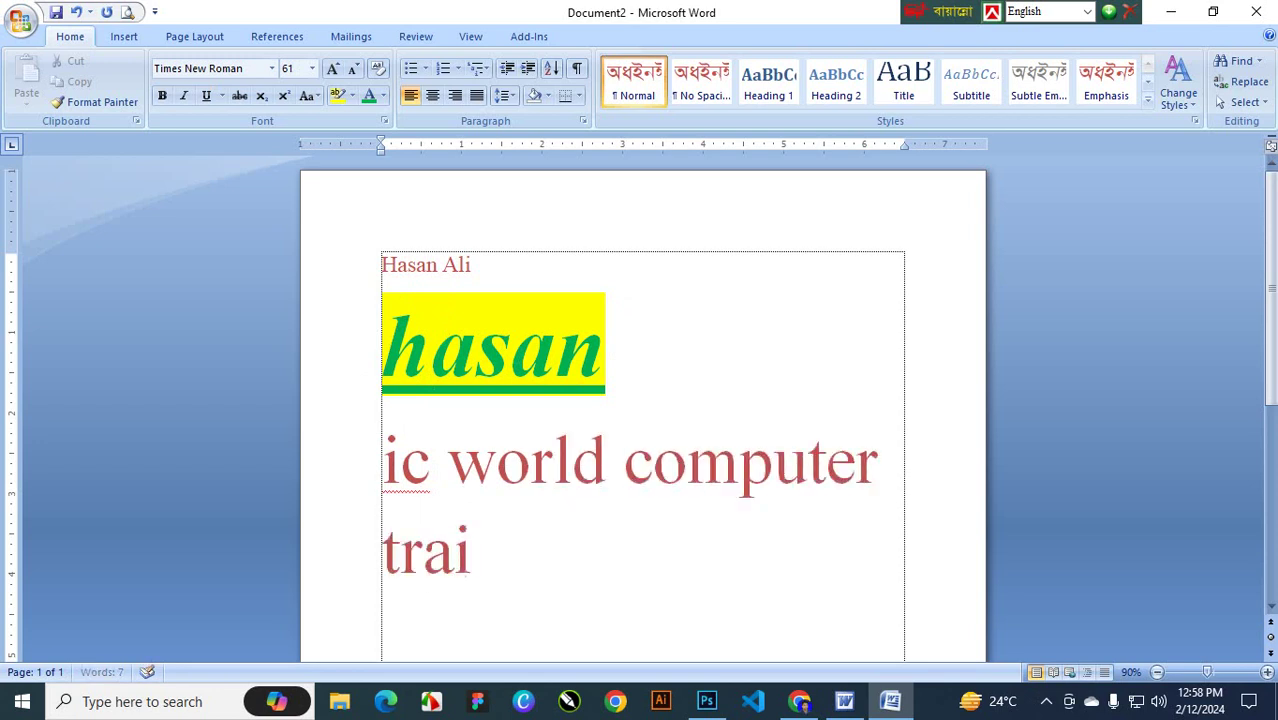
type("n")
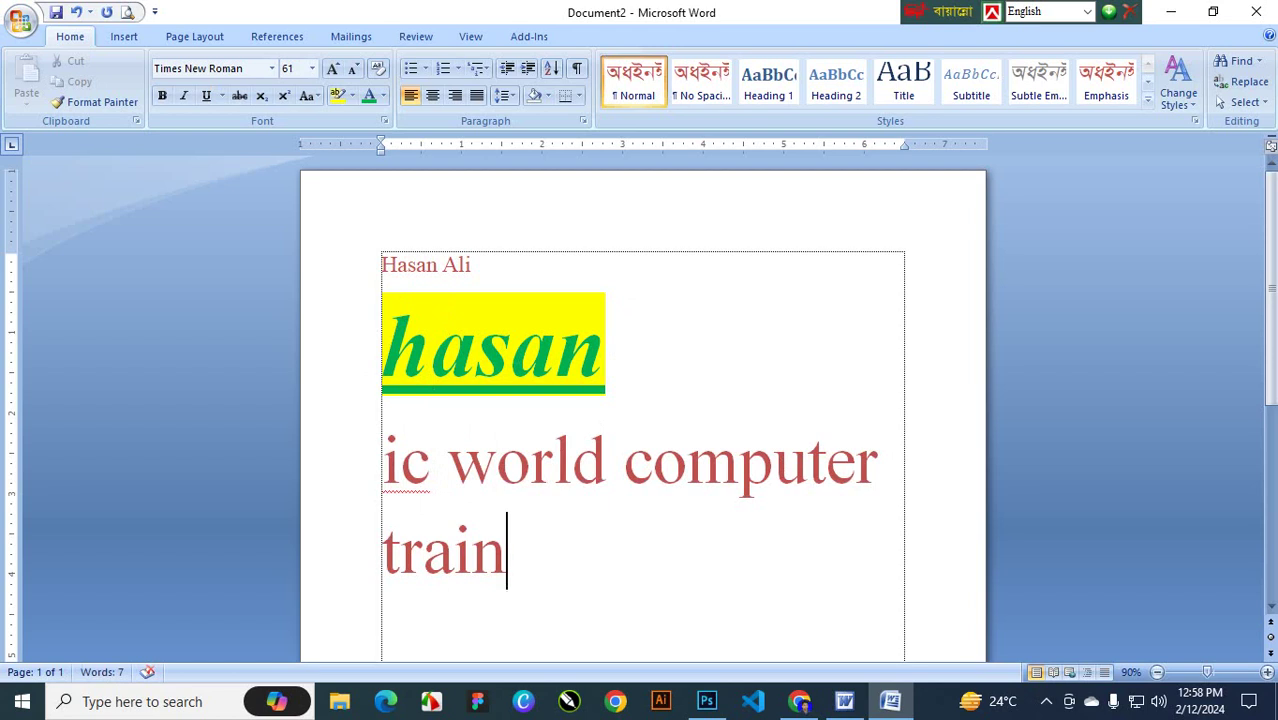
type("ing ")
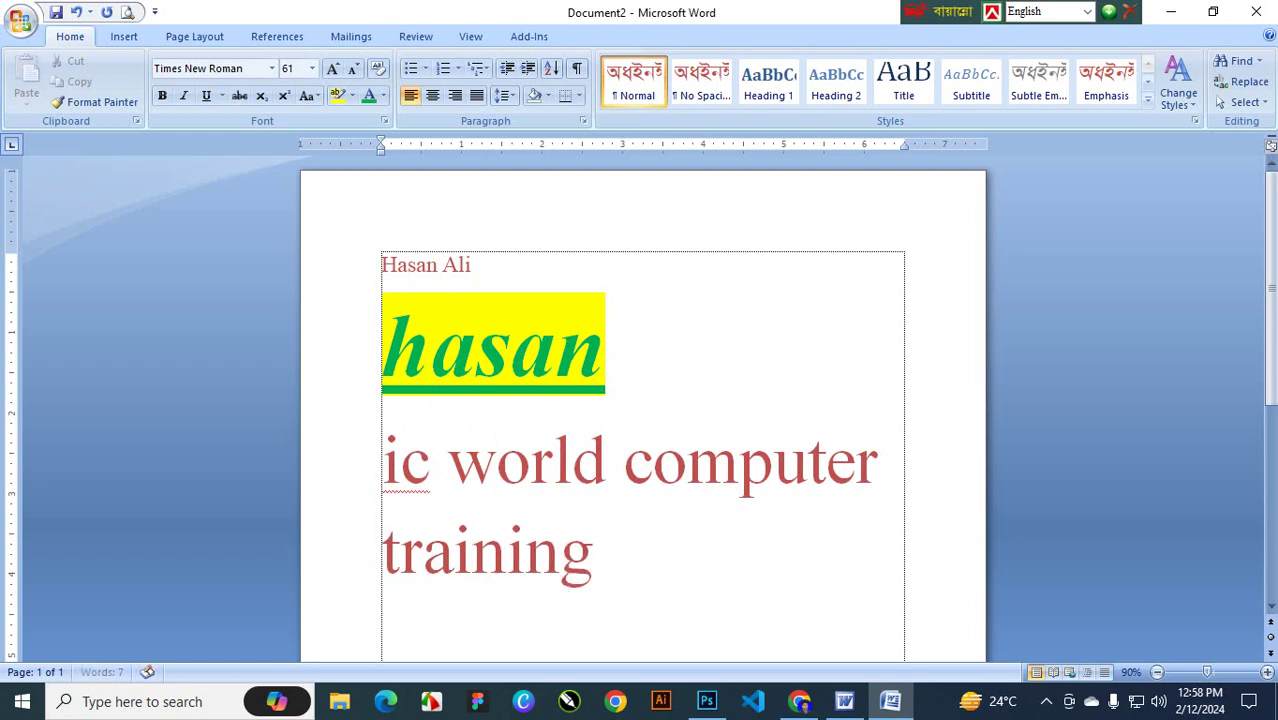
type("training")
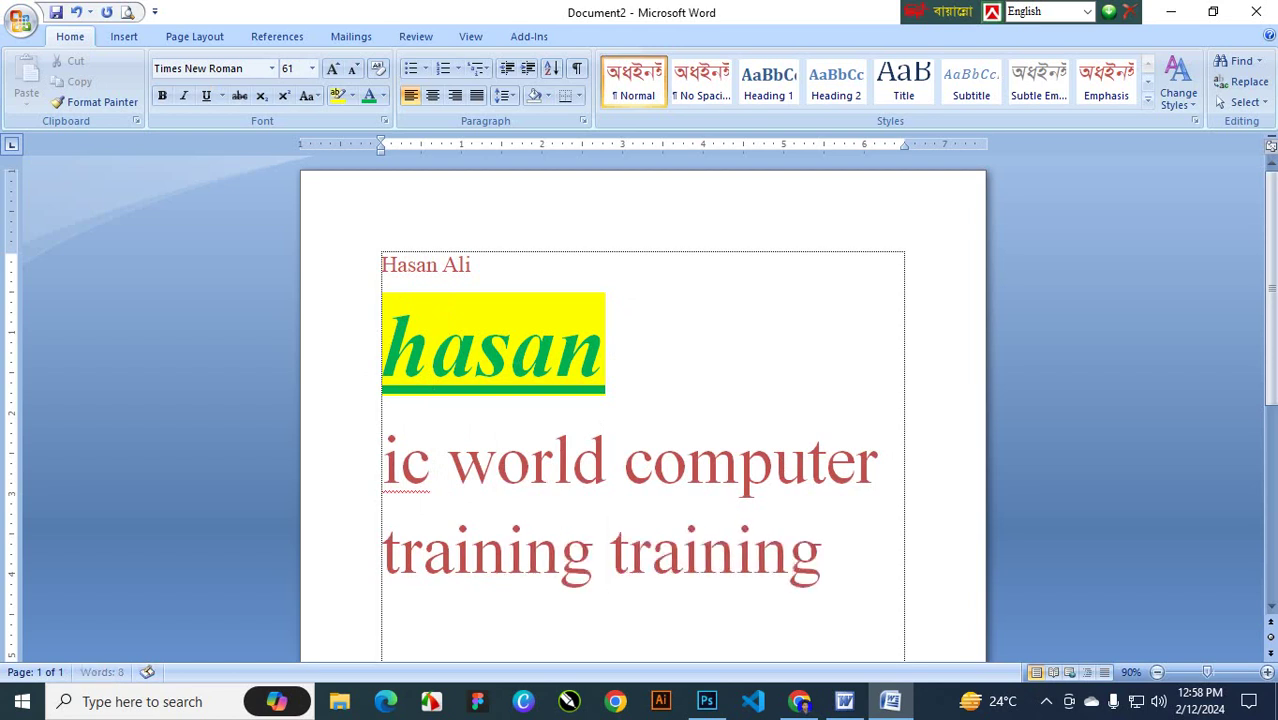
type(" center")
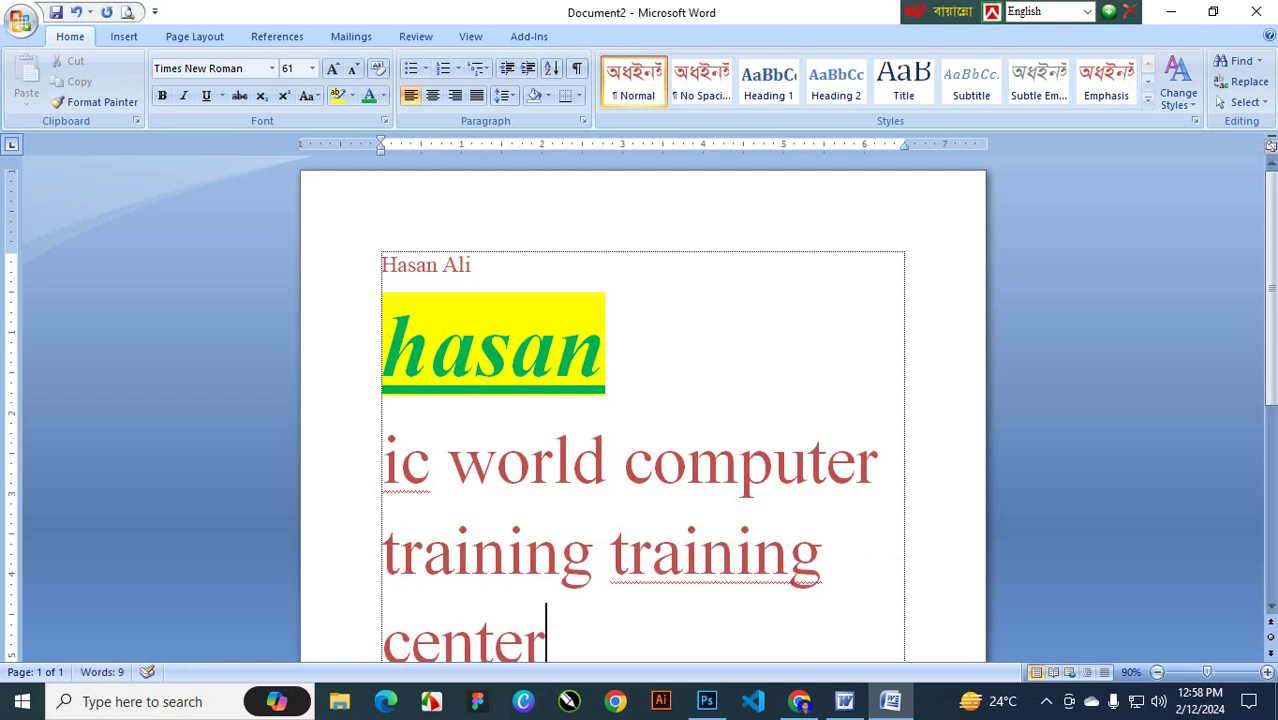
scroll(556, 491, "down", 1)
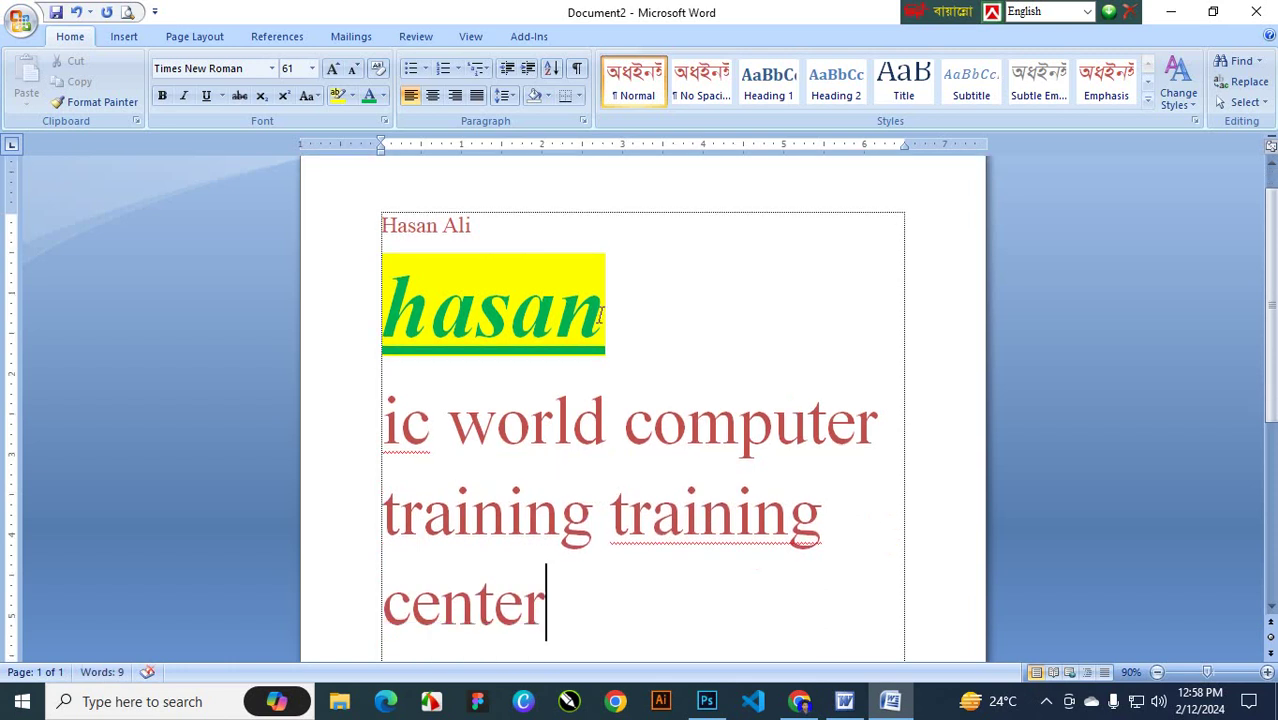
Step: Copy the large green word's formatting with Format Painter and paint it over the lines below
left_click_drag(600, 315, 565, 317)
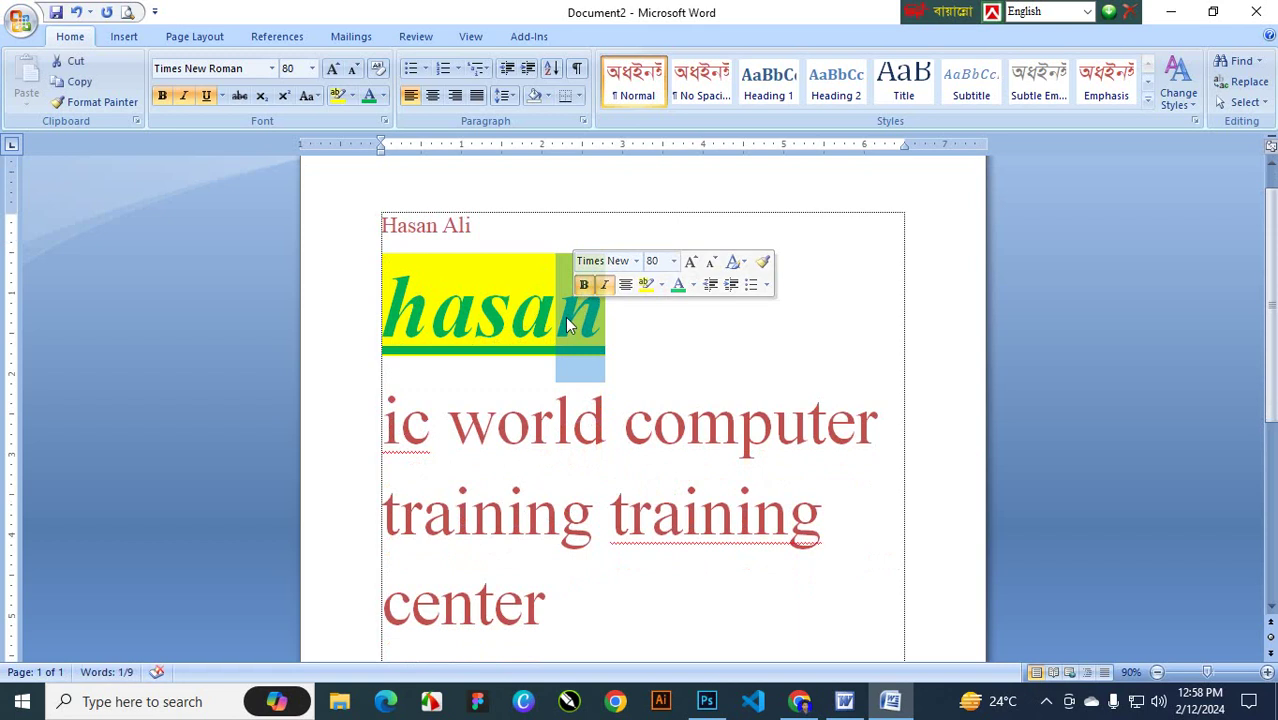
left_click(96, 102)
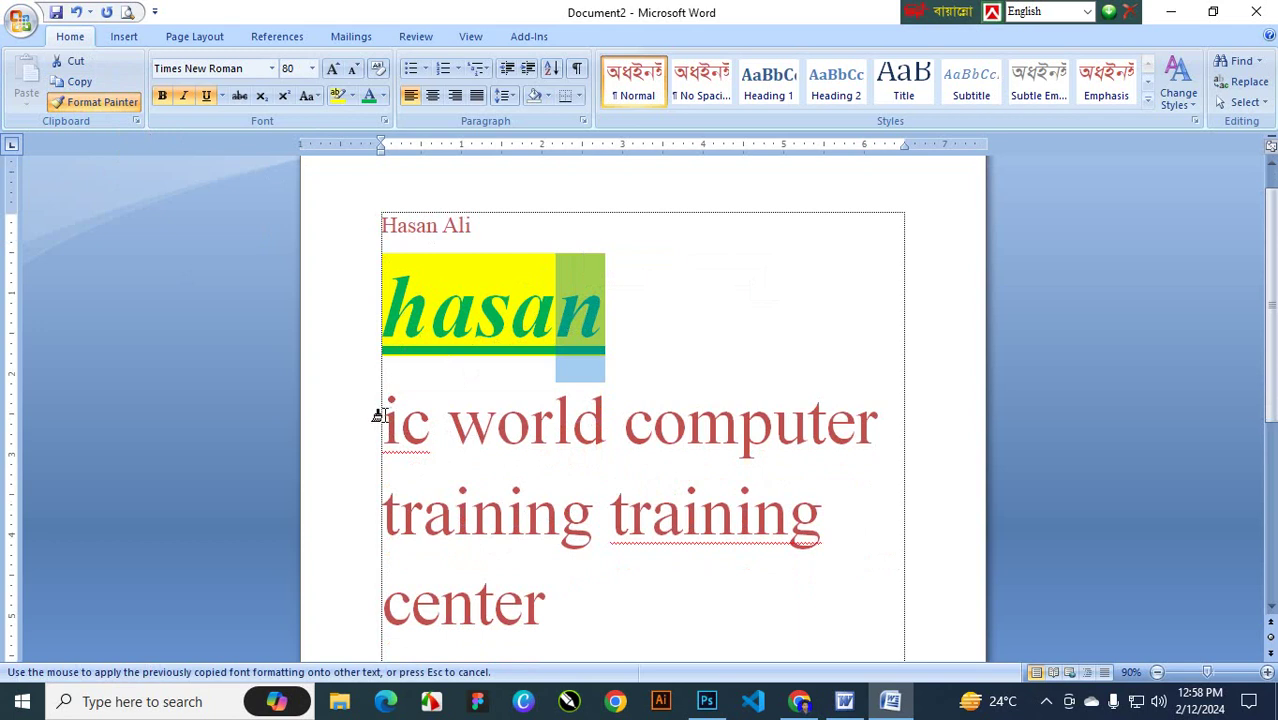
left_click_drag(380, 415, 590, 585)
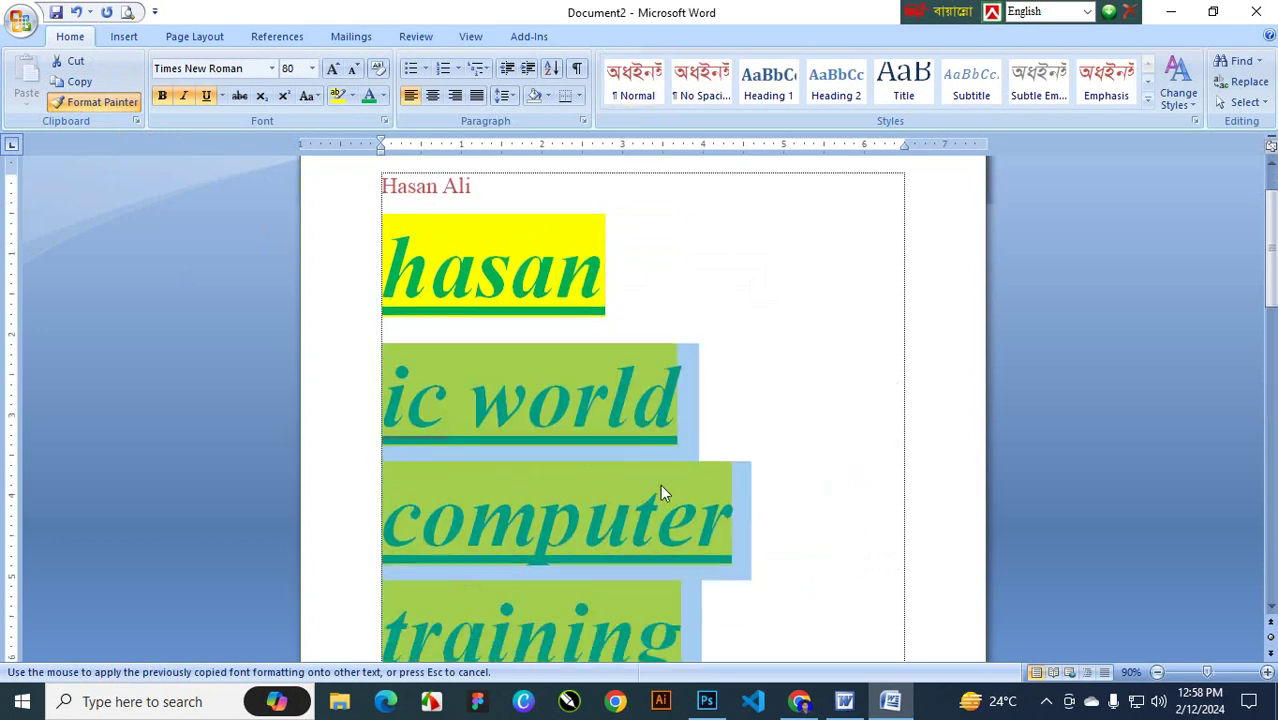
Step: Paint that formatting onto the top line's second word and several of its letters
scroll(640, 460, "up", 2)
left_click(468, 262)
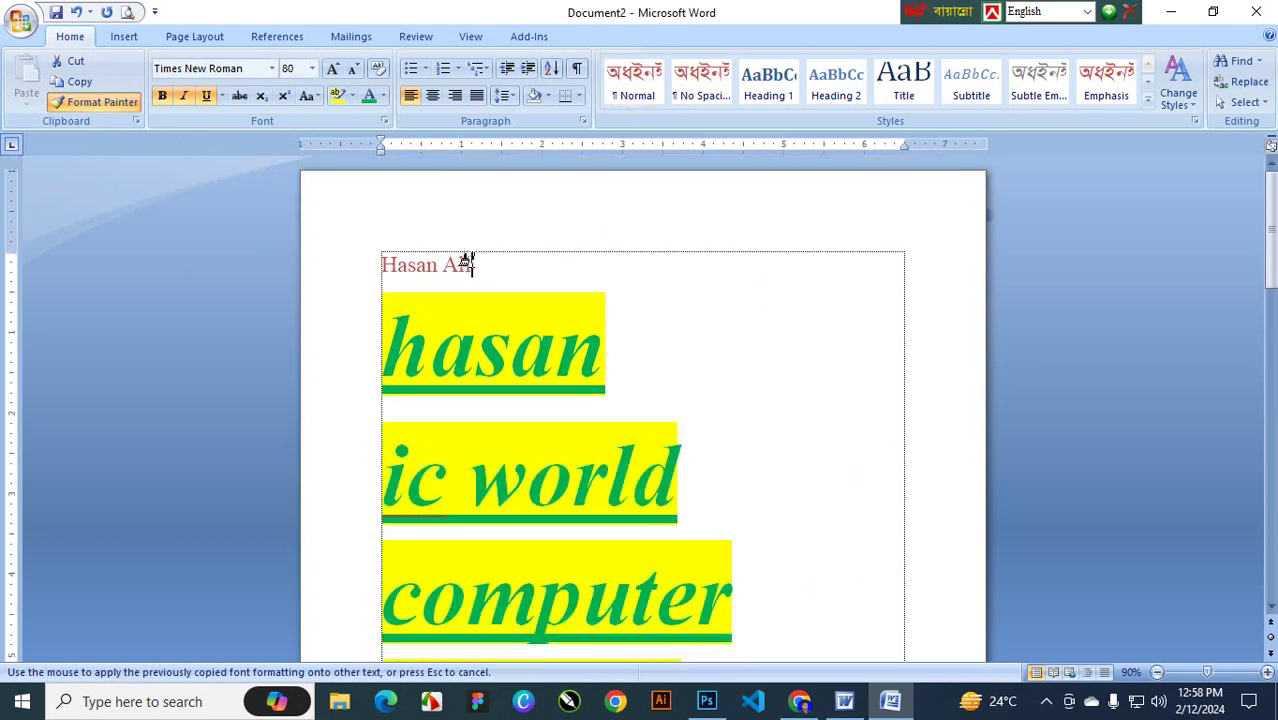
left_click_drag(472, 263, 443, 264)
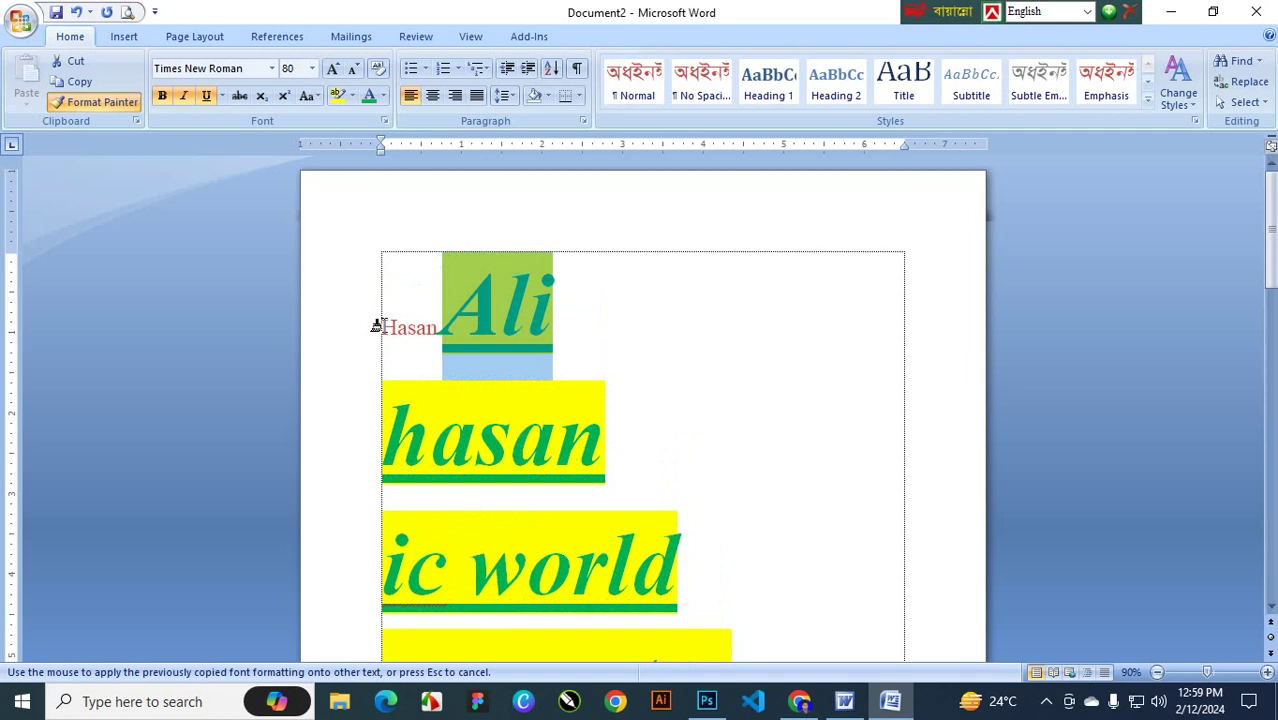
left_click_drag(378, 326, 395, 328)
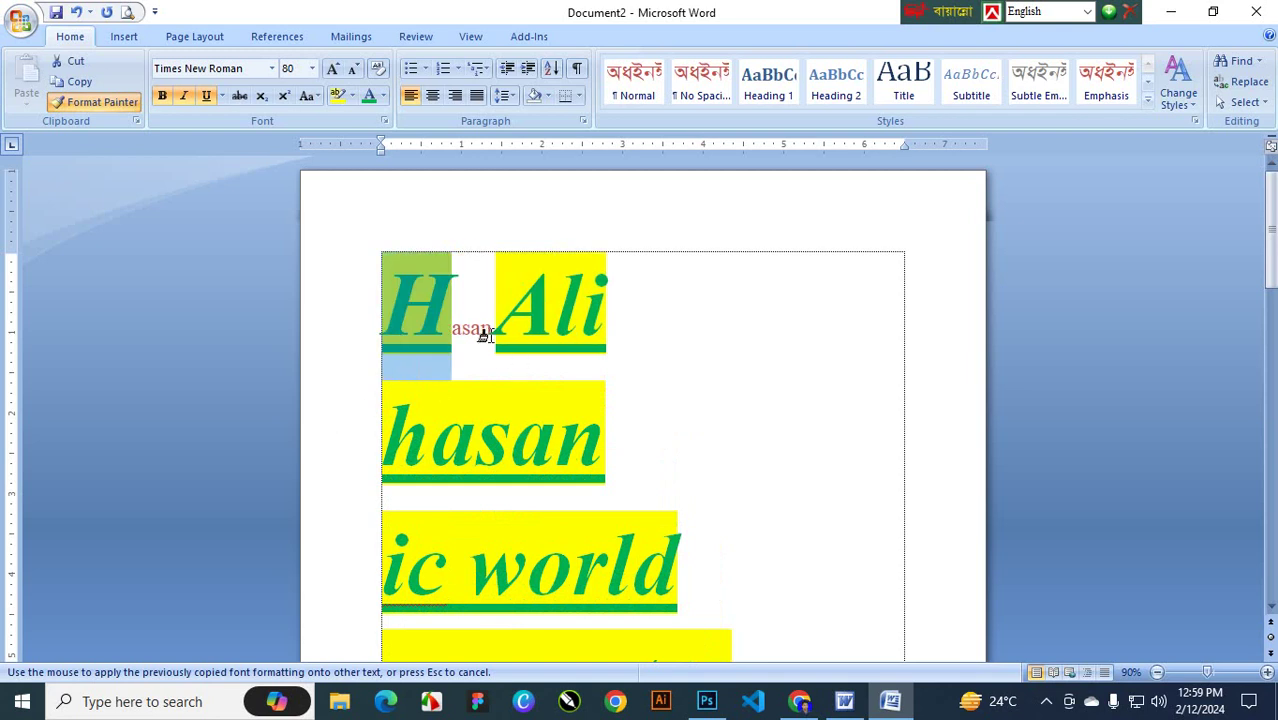
left_click_drag(458, 328, 478, 328)
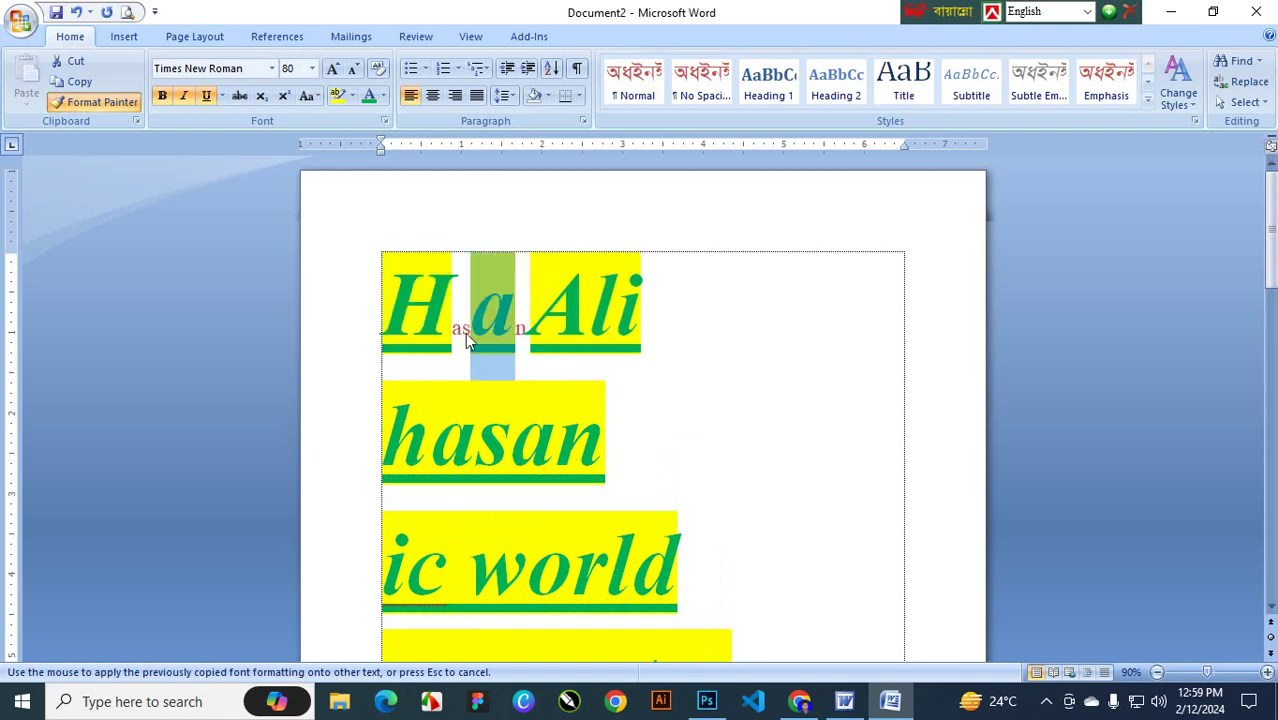
left_click_drag(679, 319, 723, 314)
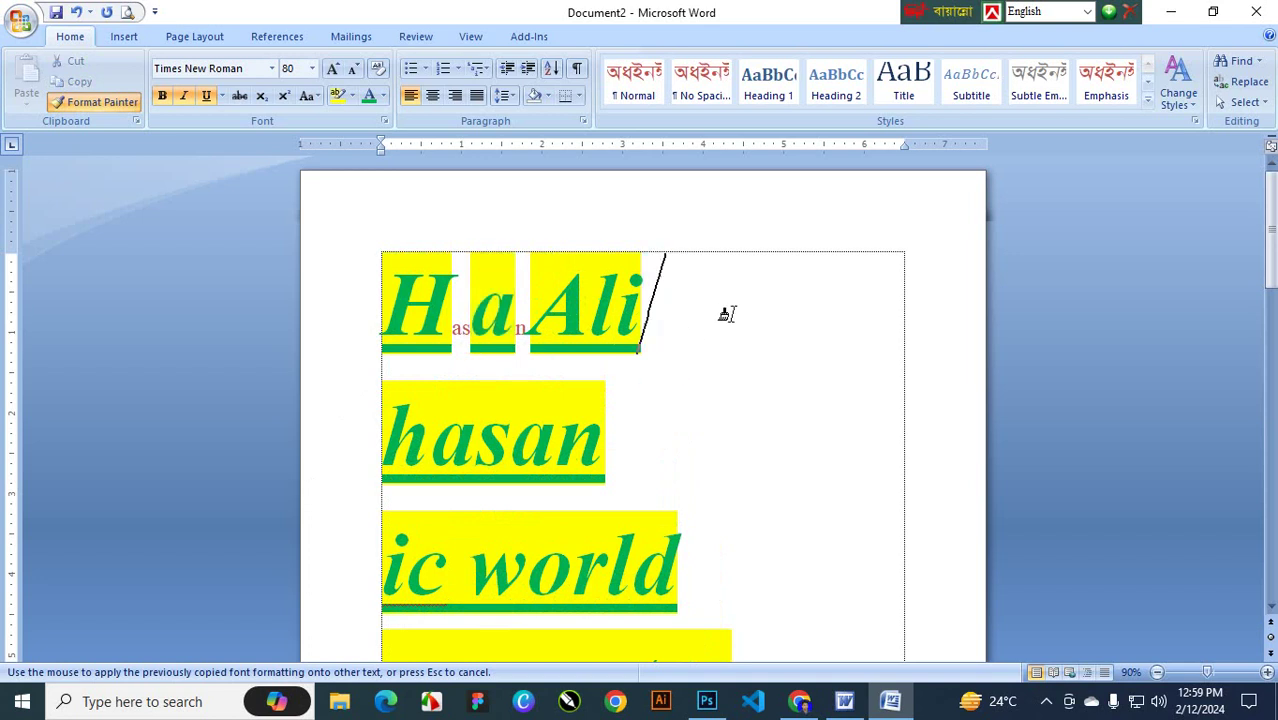
Step: Paint the formatting over 'center' and the empty line below it
scroll(760, 331, "down", 5)
scroll(760, 331, "down", 4)
scroll(559, 476, "down", 4)
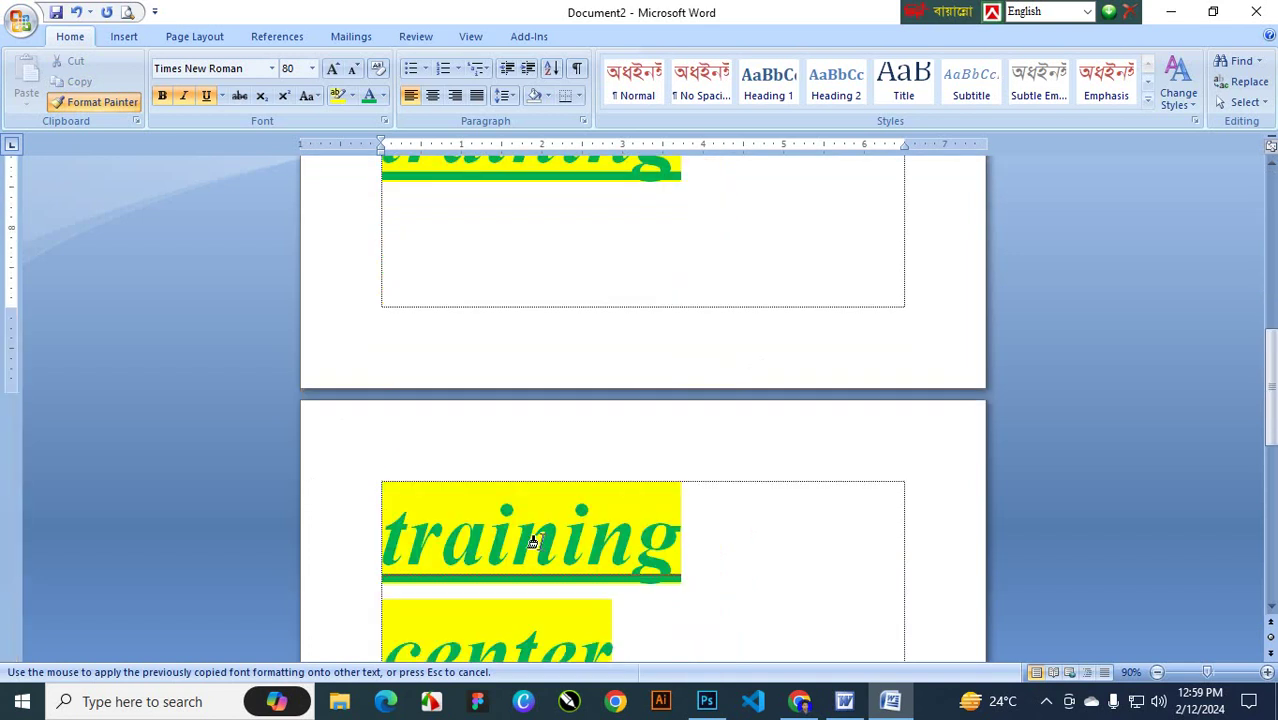
scroll(533, 536, "down", 8)
left_click_drag(415, 423, 401, 421)
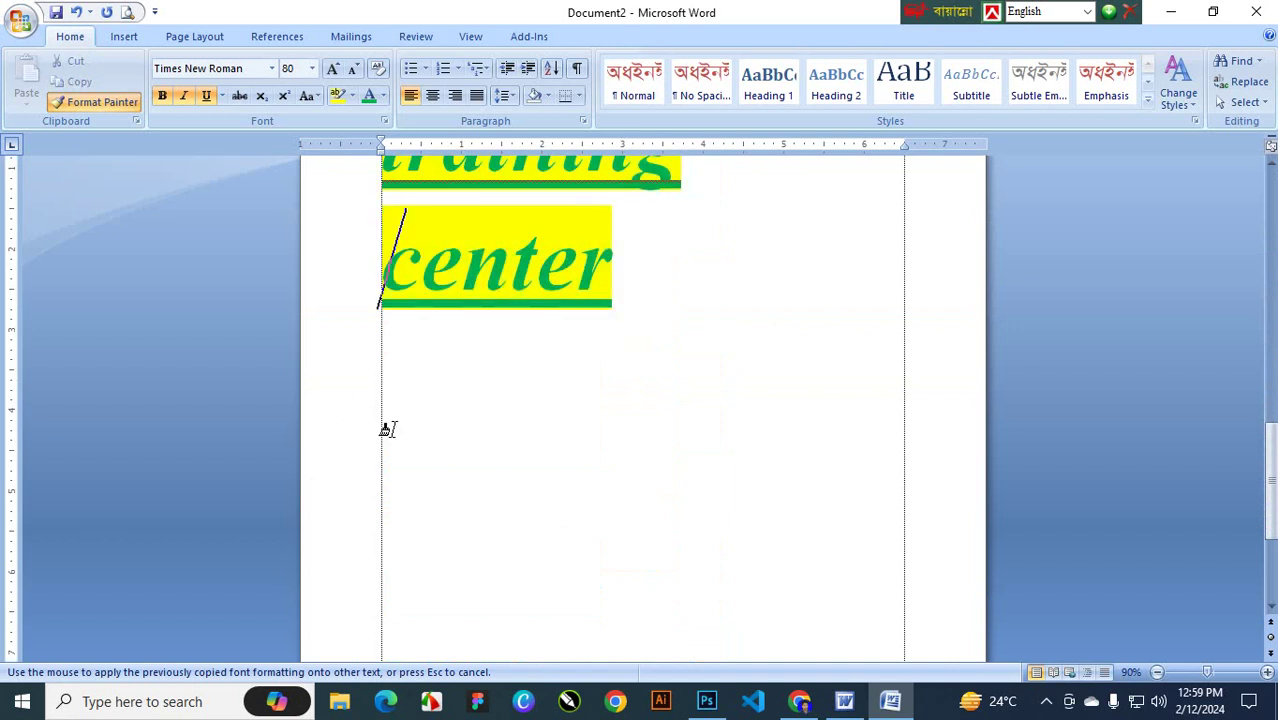
left_click_drag(613, 268, 405, 418)
left_click(407, 397)
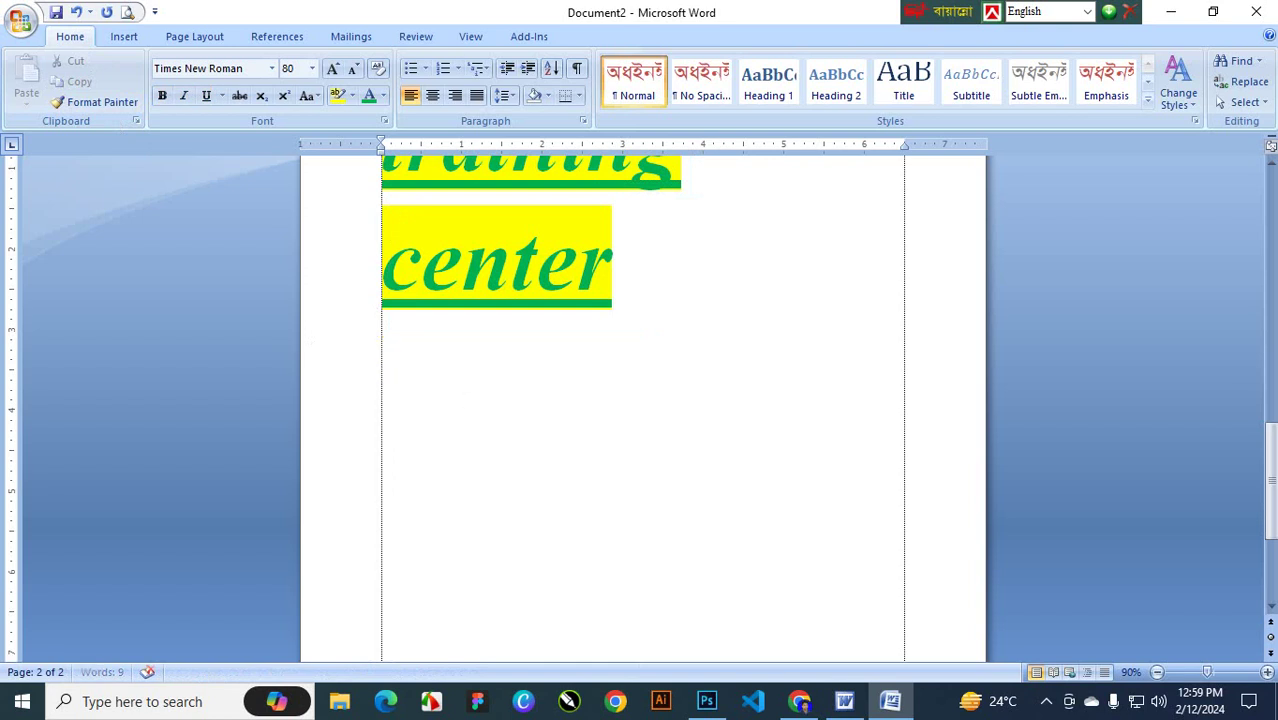
Step: Type the person's two-word name at a smaller size on the empty line below 'center'
key("BackSpace")
type("hasan ")
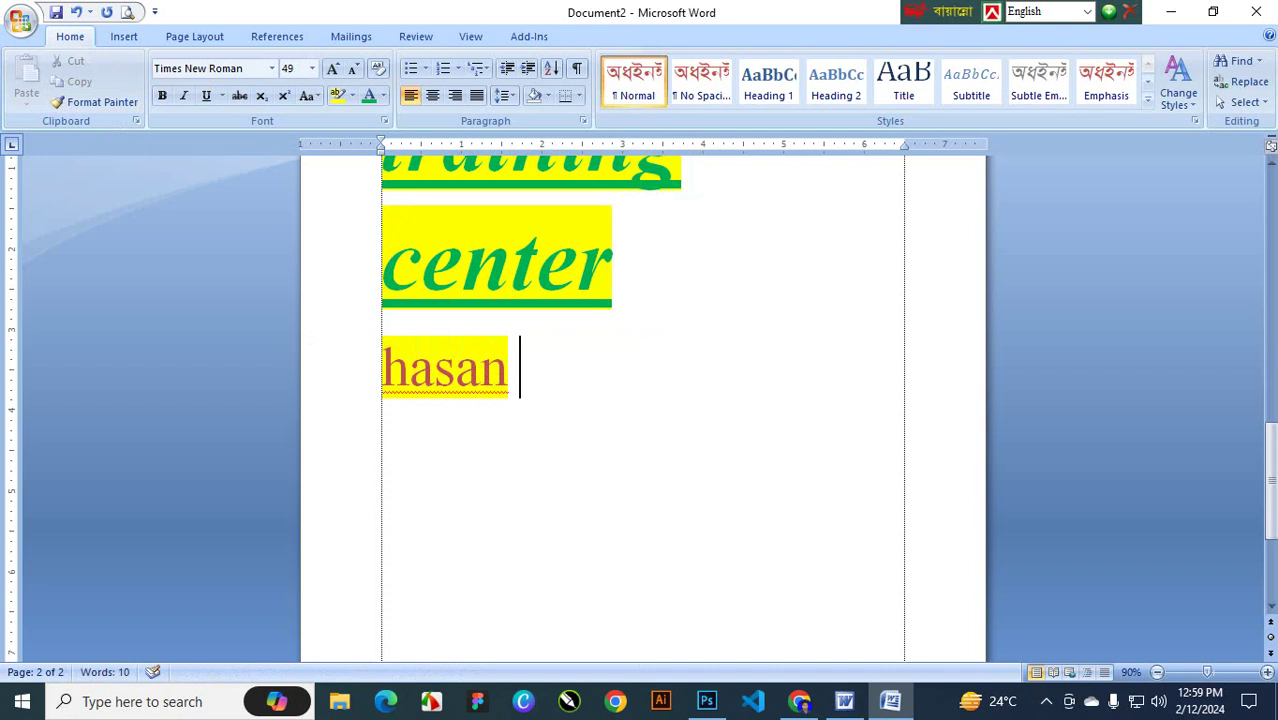
type("als")
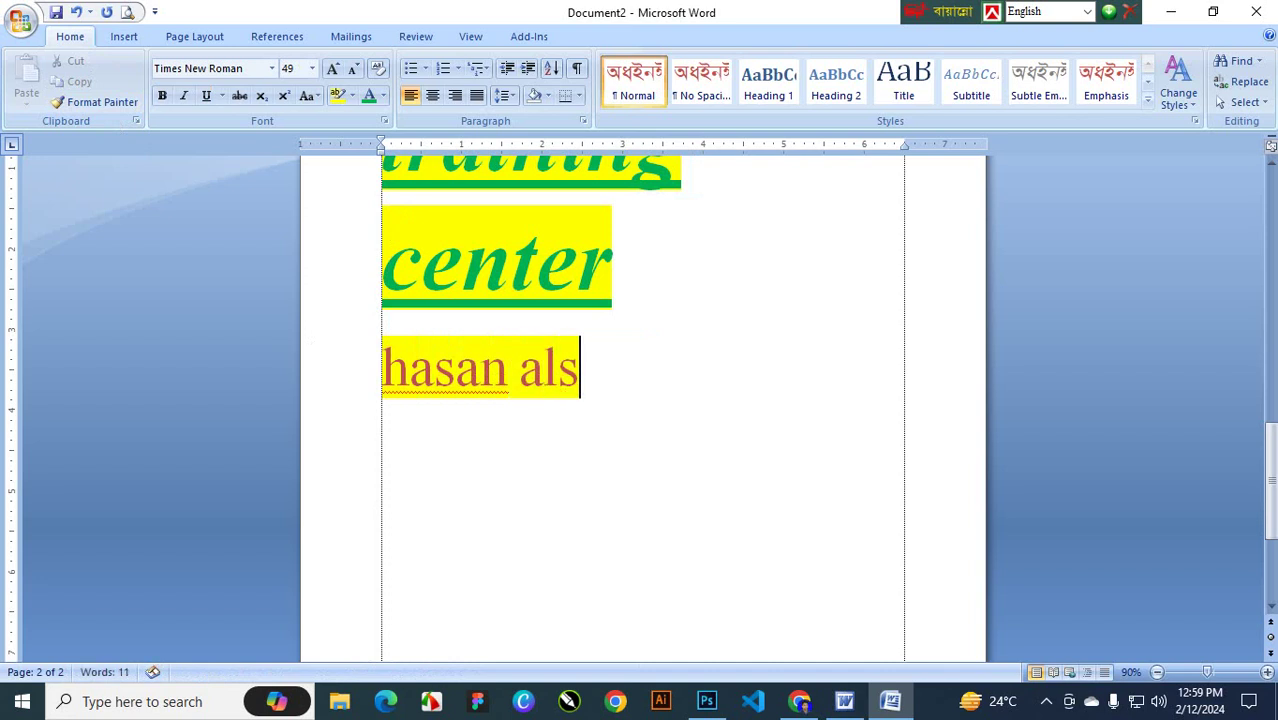
key("BackSpace")
key("BackSpace")
type("li")
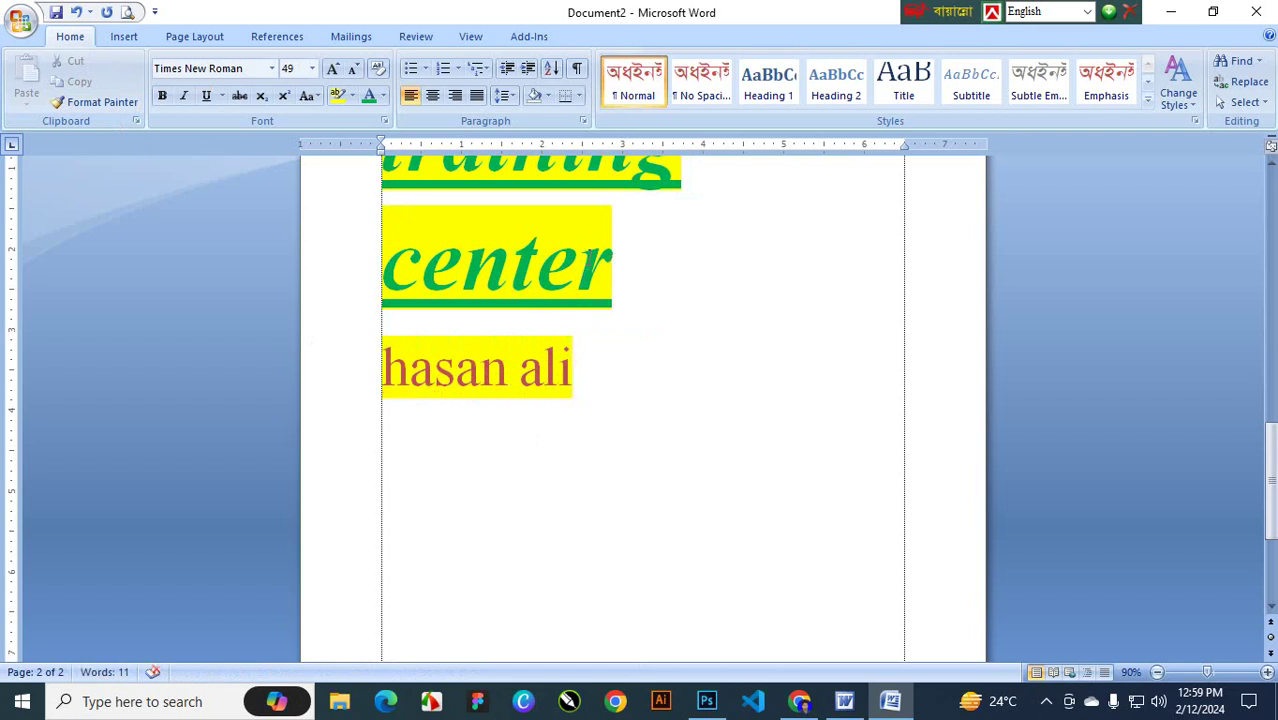
Step: Copy the formatting of center's last letter onto the new line's final letter
left_click_drag(610, 262, 579, 262)
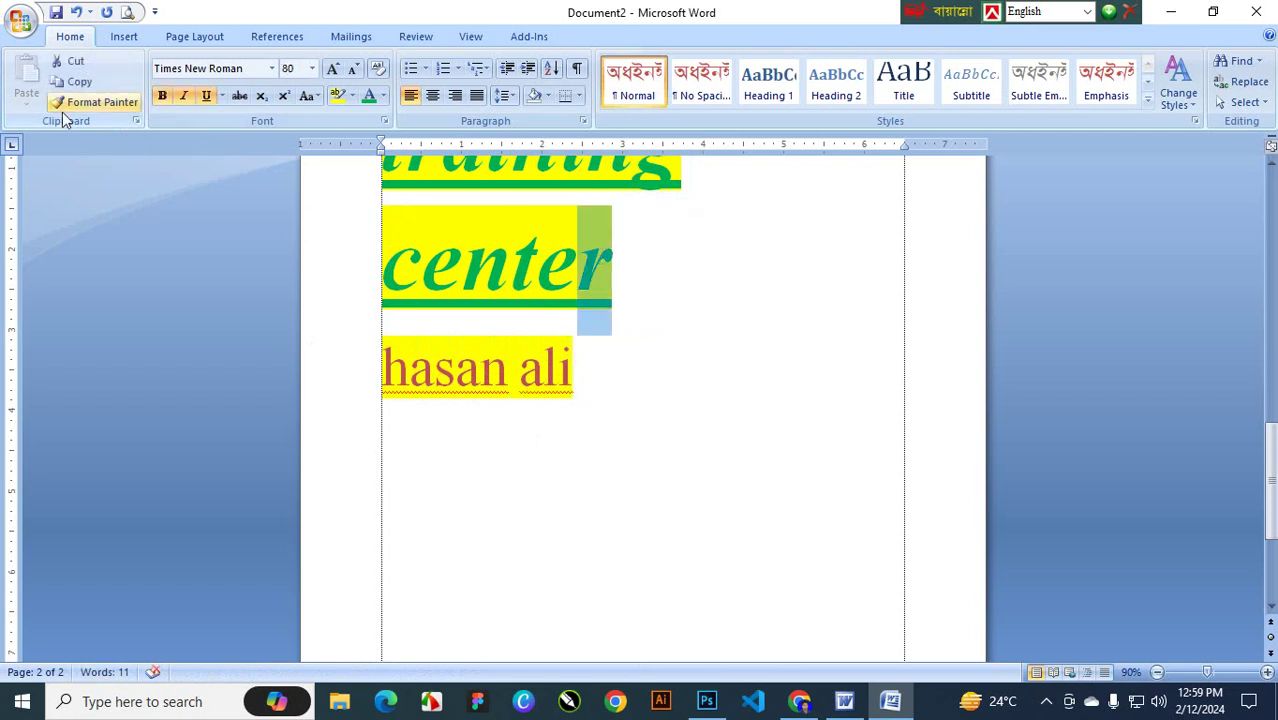
left_click(95, 102)
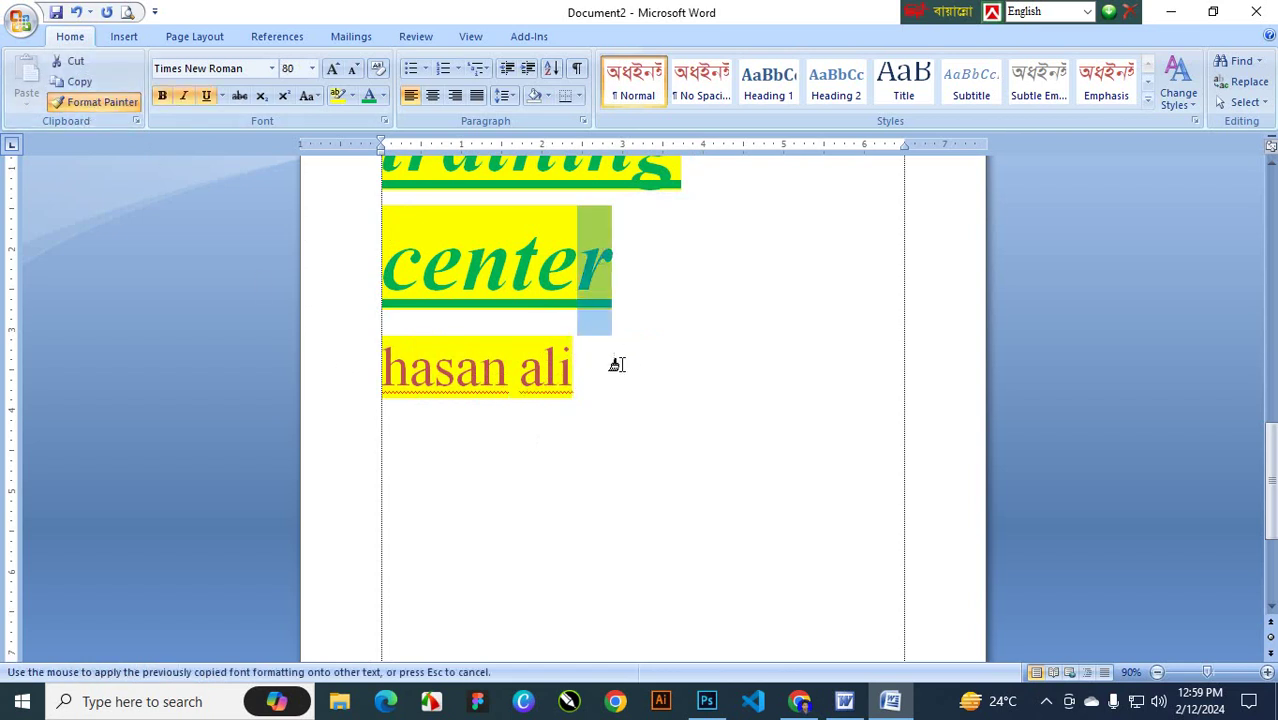
left_click_drag(571, 368, 456, 403)
left_click(456, 403)
left_click_drag(600, 400, 558, 400)
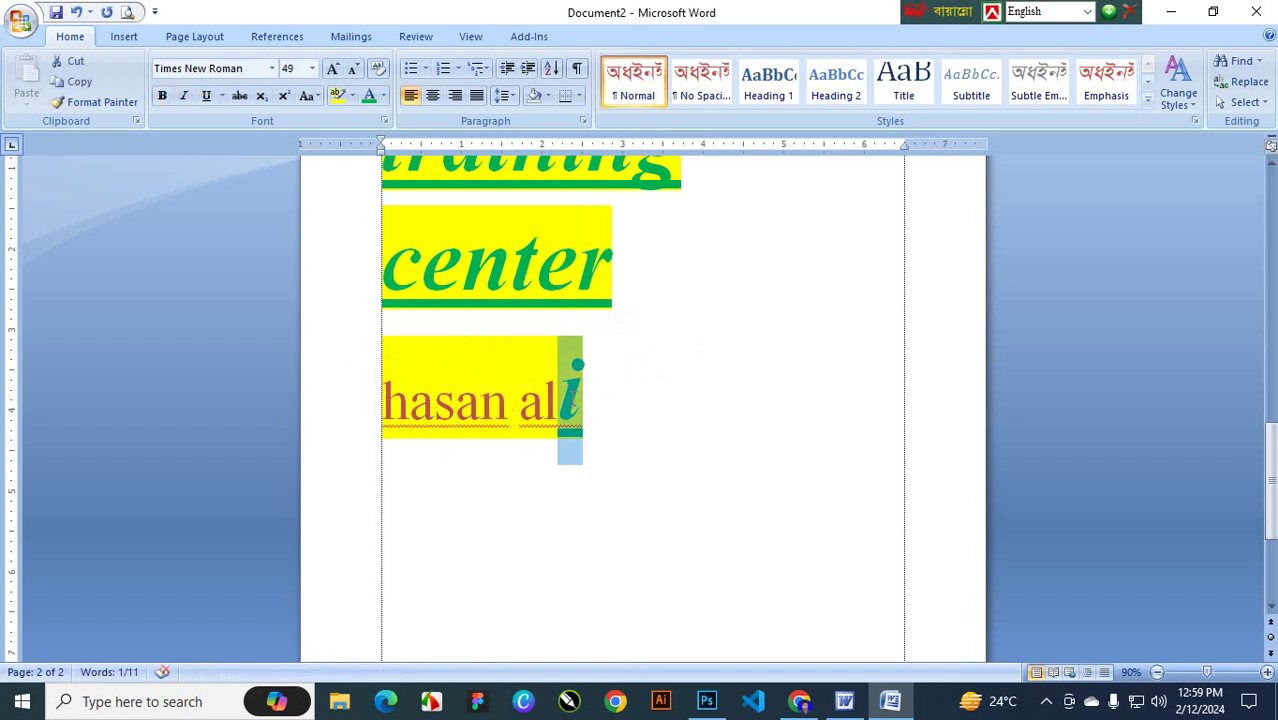
Step: Recopy center's last-letter formatting, paint it across the new line's letters, and stop Format Painter
left_click(452, 400)
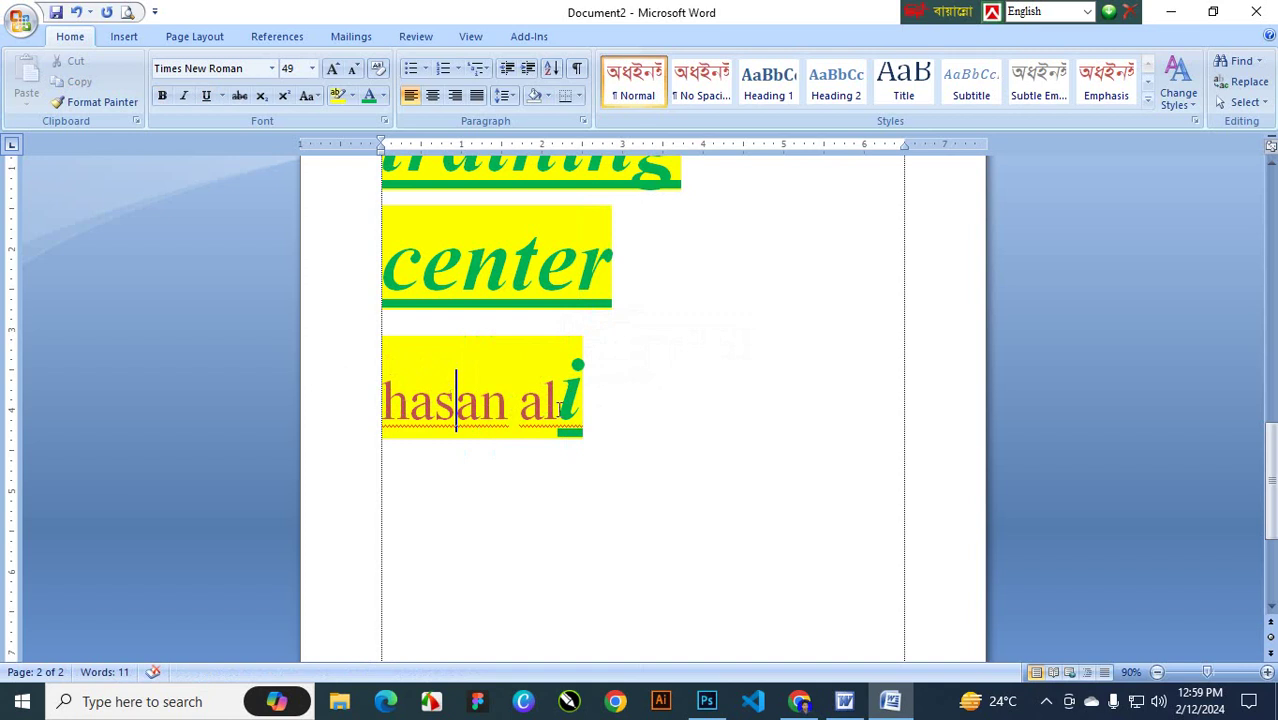
left_click(614, 262)
key("shift+Left")
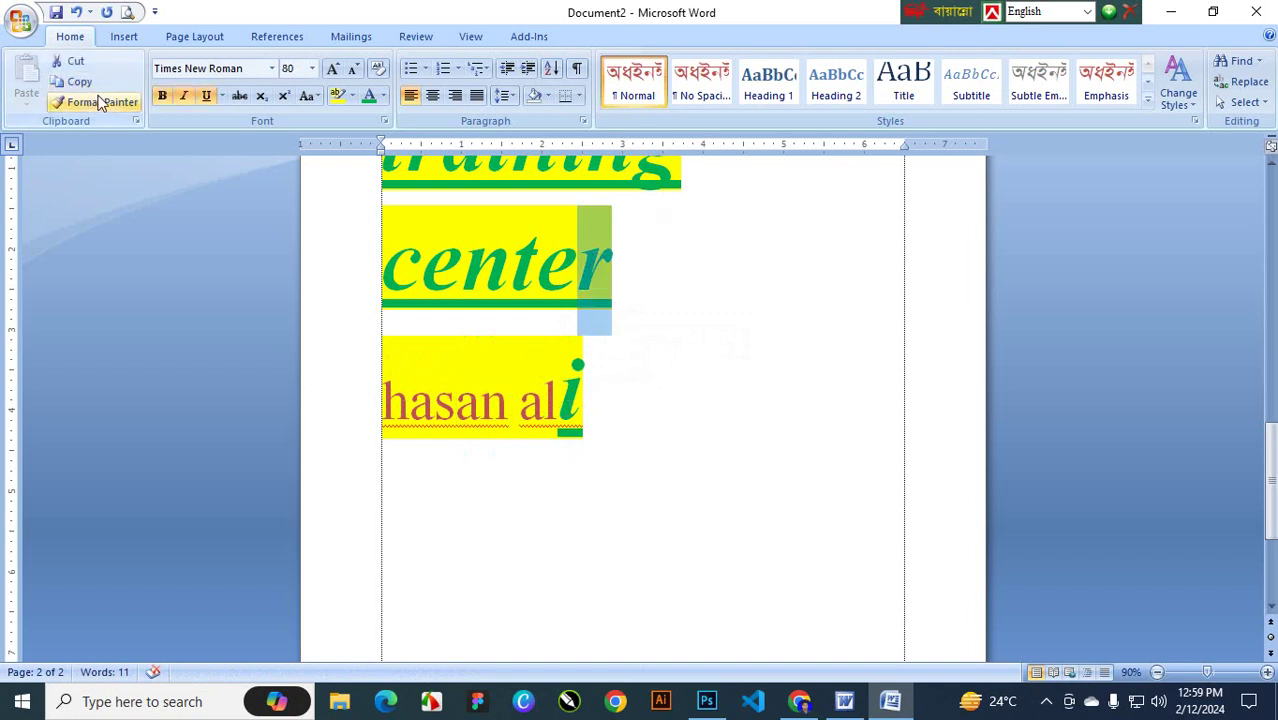
left_click(102, 101)
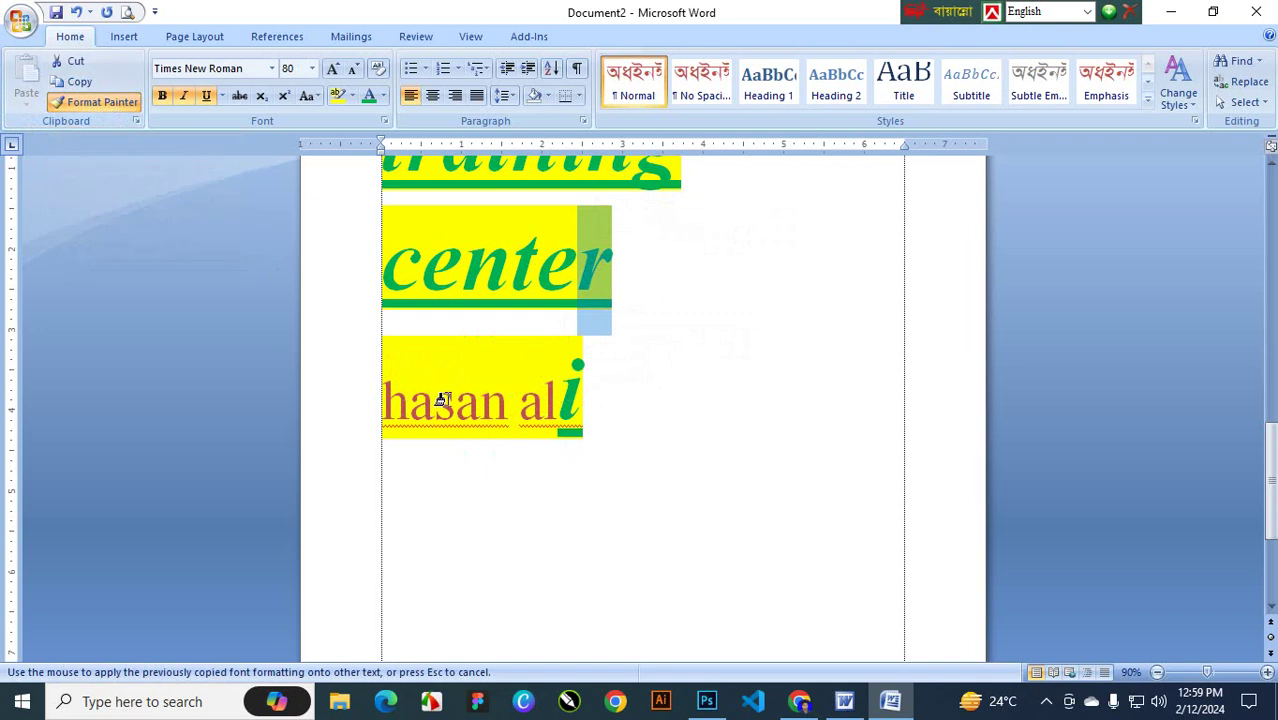
left_click_drag(381, 398, 591, 400)
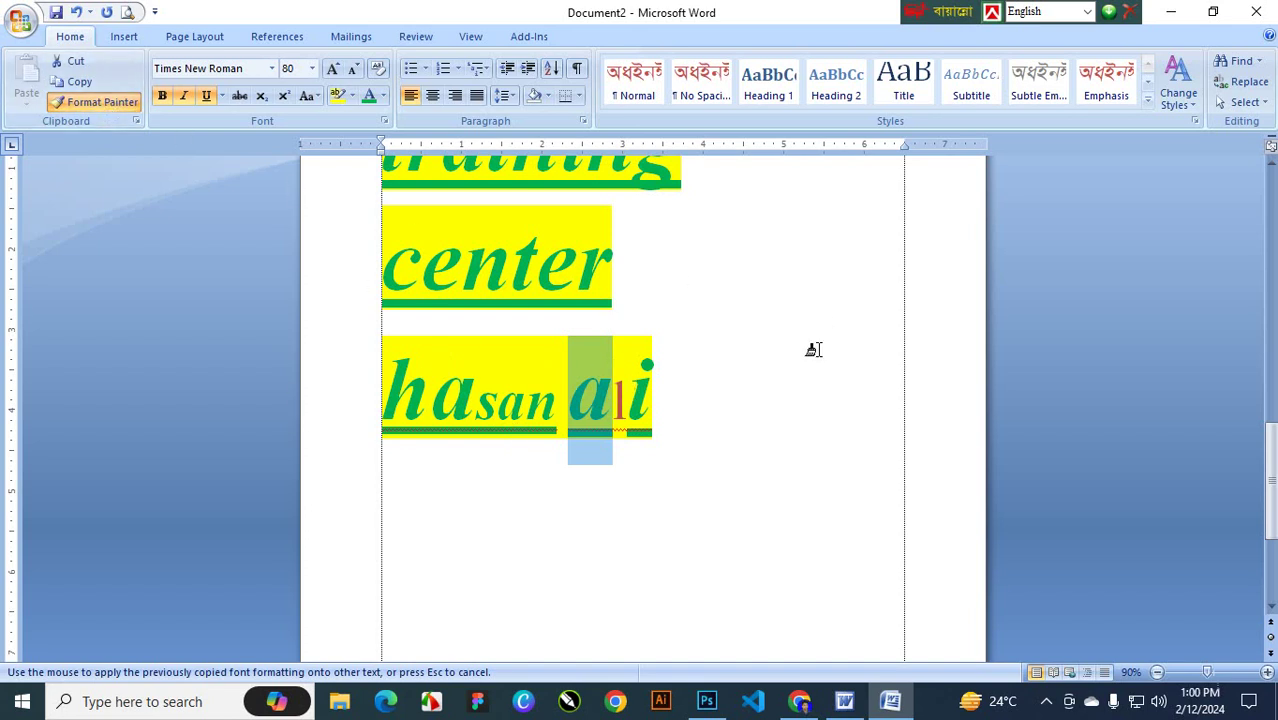
left_click(680, 390)
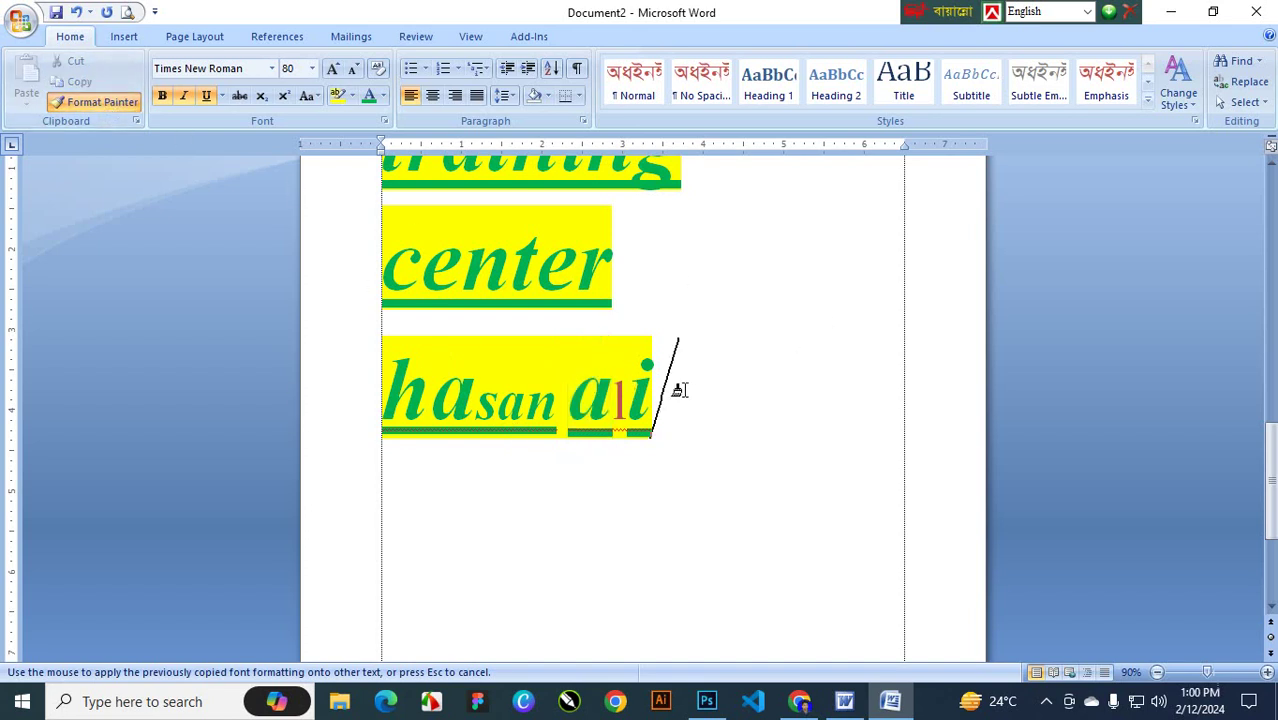
left_click(97, 102)
Step: Delete all document text and set the highlight colour to none
key("ctrl+a")
scroll(177, 185, "up", 3)
scroll(177, 175, "up", 5)
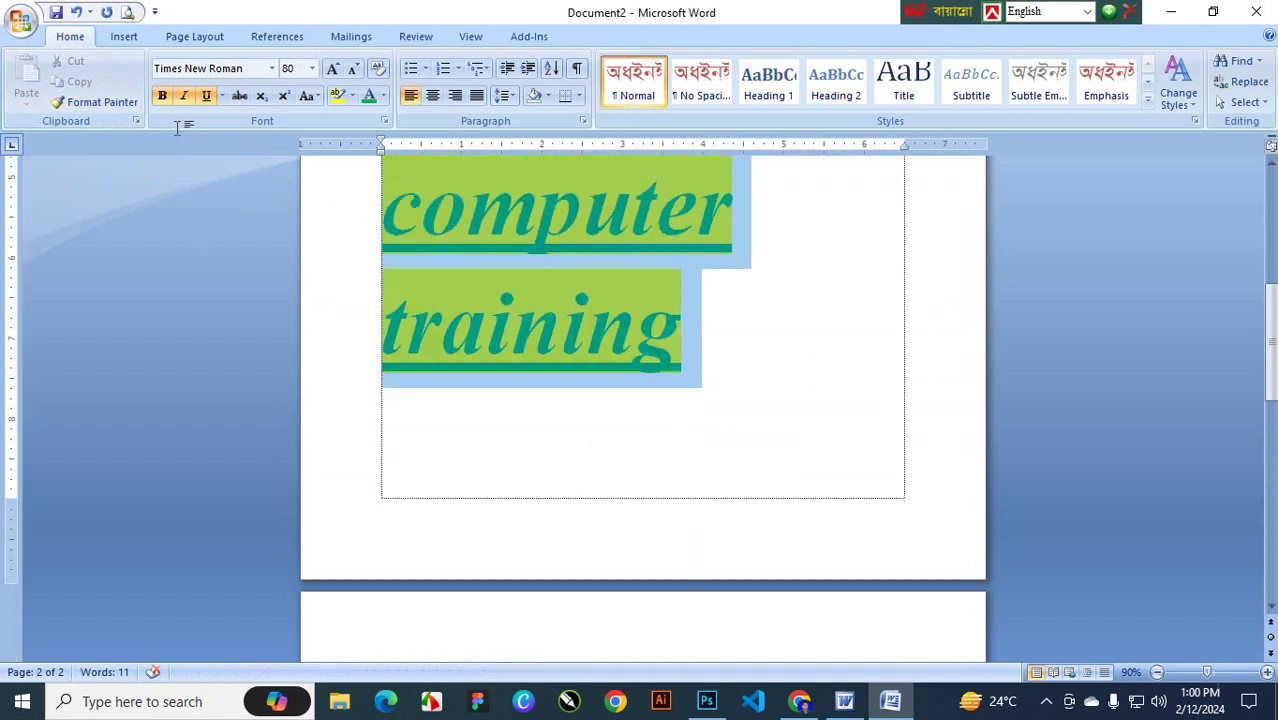
scroll(177, 160, "up", 5)
scroll(178, 140, "up", 3)
key("Delete")
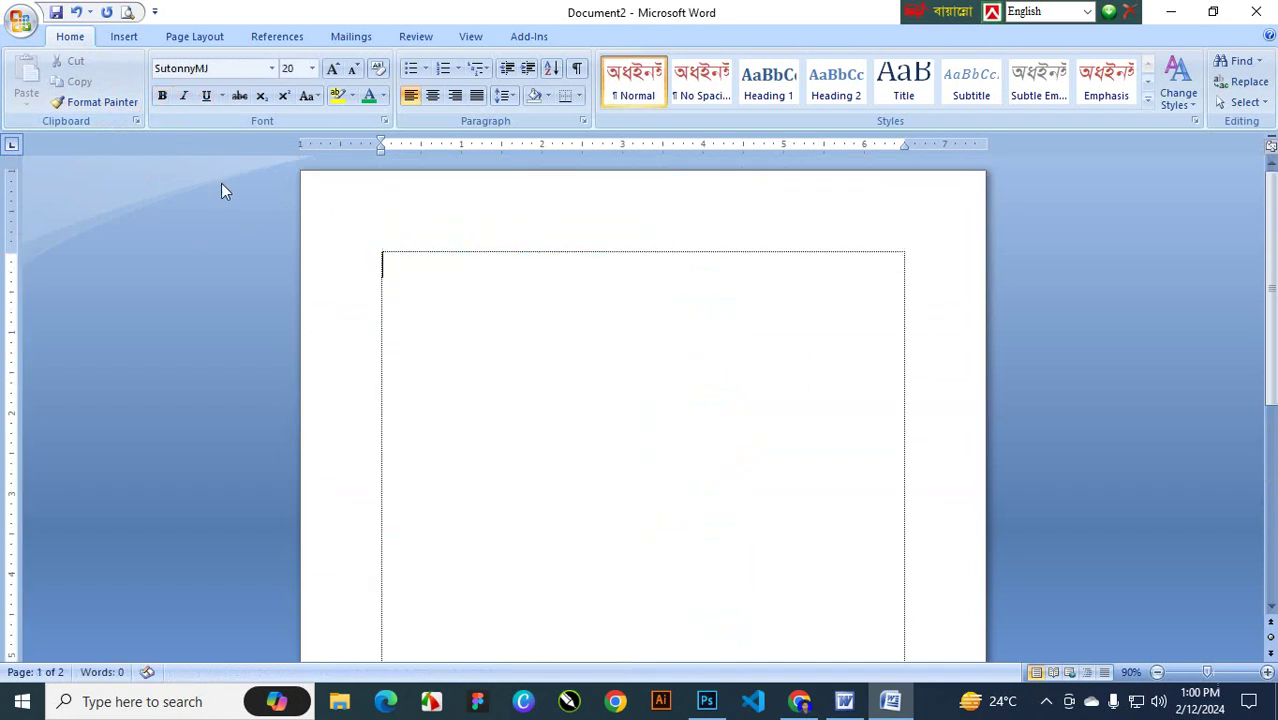
left_click(350, 96)
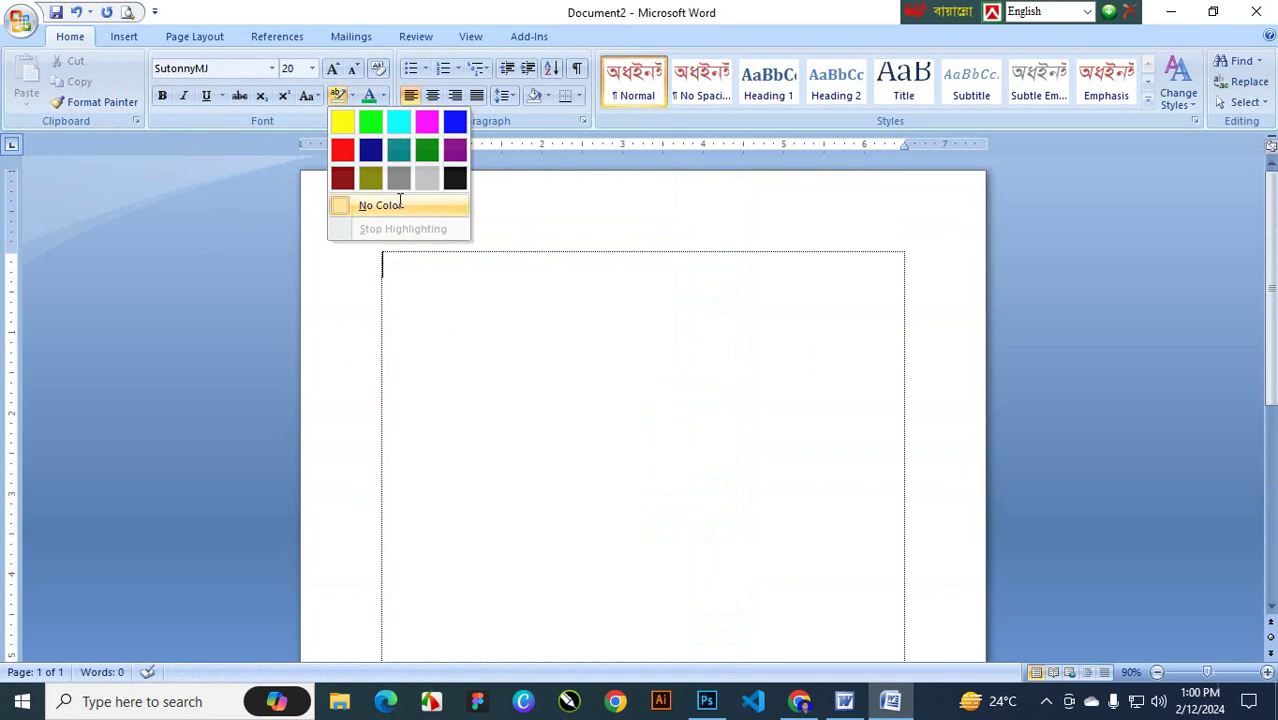
left_click(360, 205)
Step: Switch to Times New Roman and type the 'ic world computer training center alamdanga' line
type("ks")
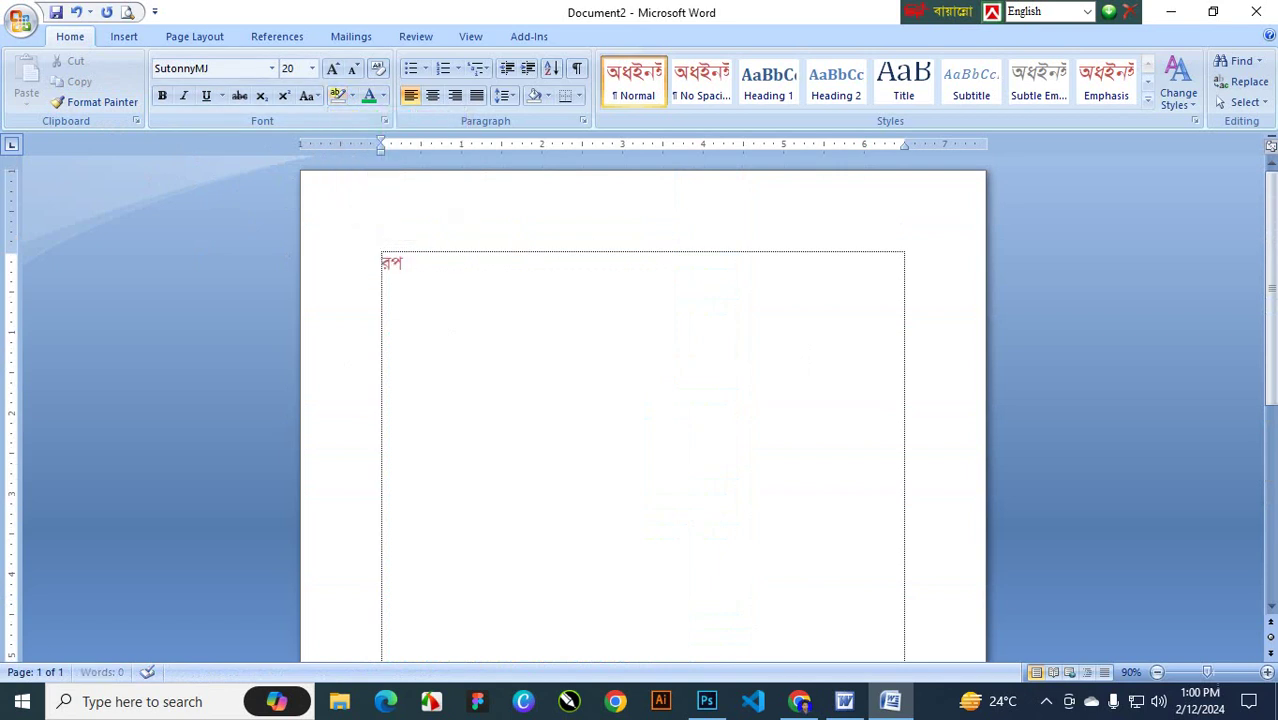
key("BackSpace")
key("BackSpace")
left_click(272, 68)
left_click(242, 175)
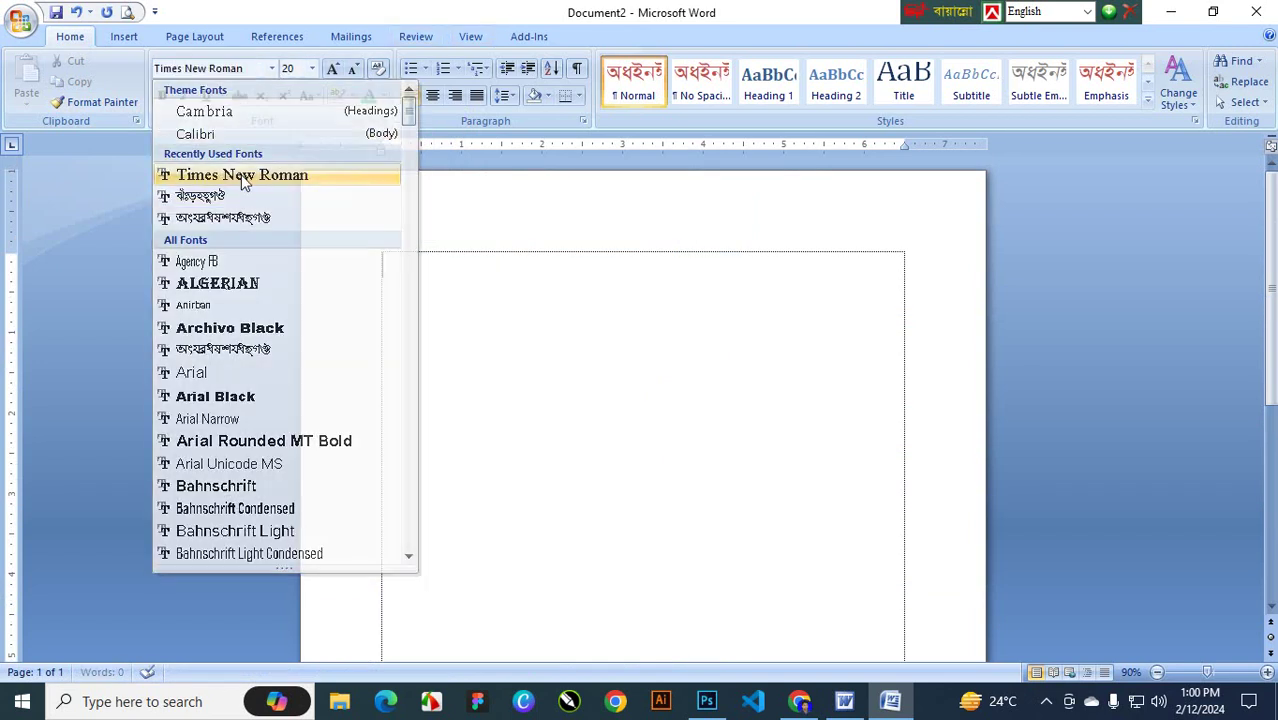
type("ic tow")
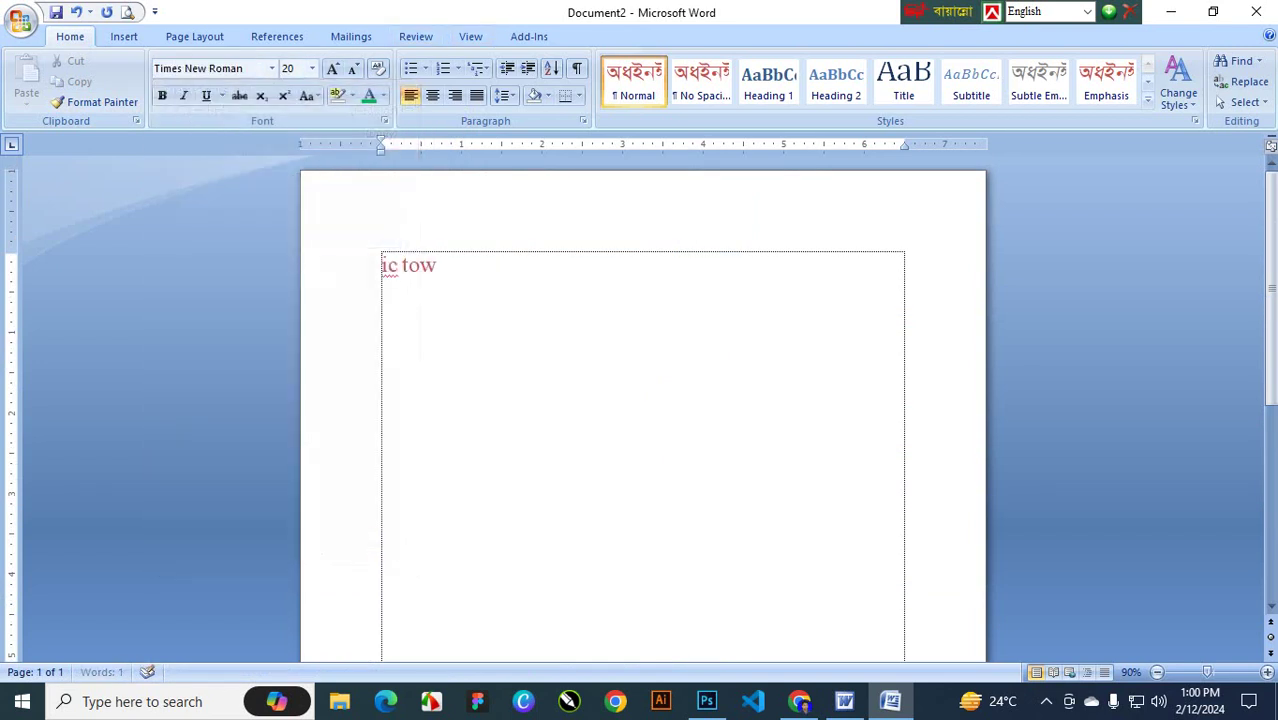
key("BackSpace")
type("computer")
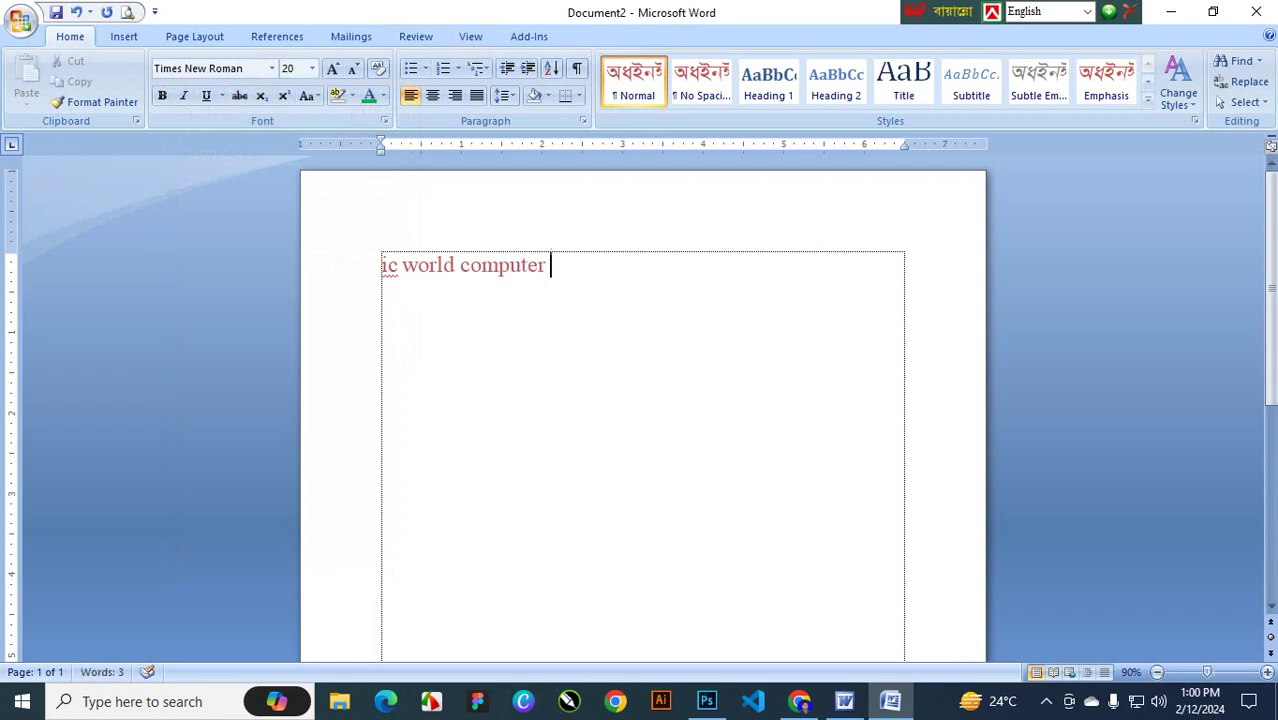
type(" training c")
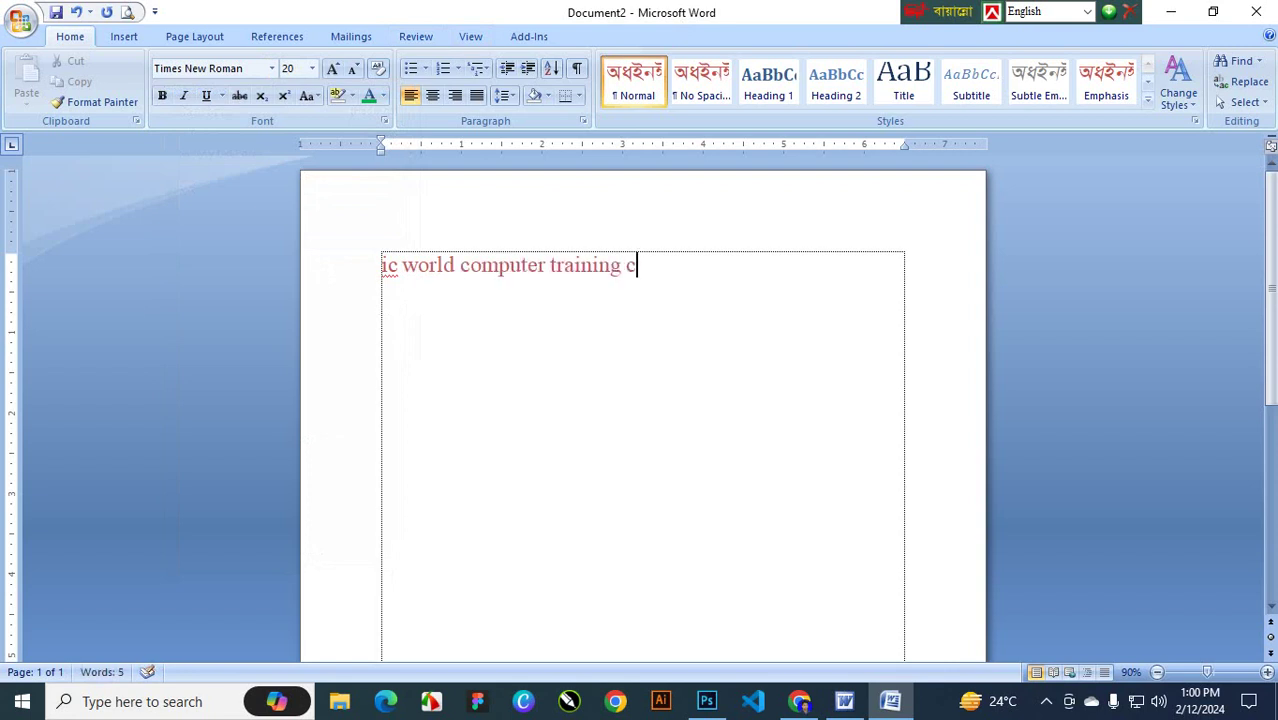
type("enter ")
type("ala")
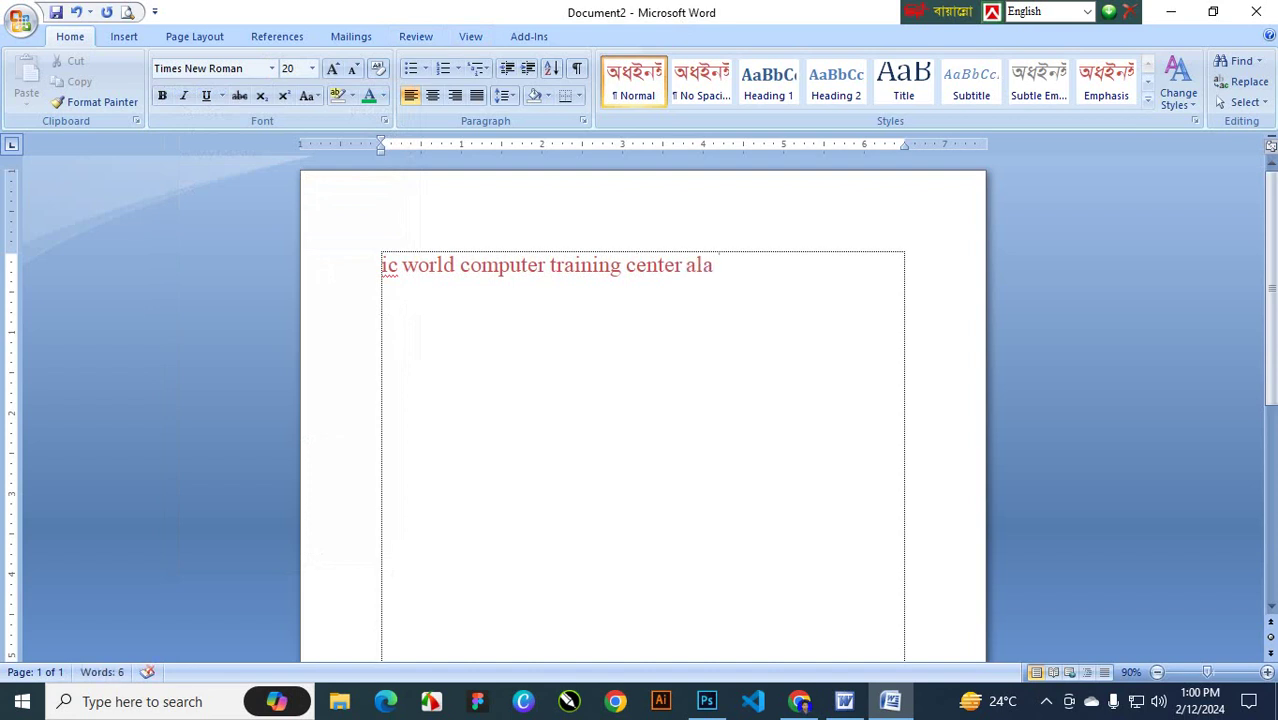
type("mdanga")
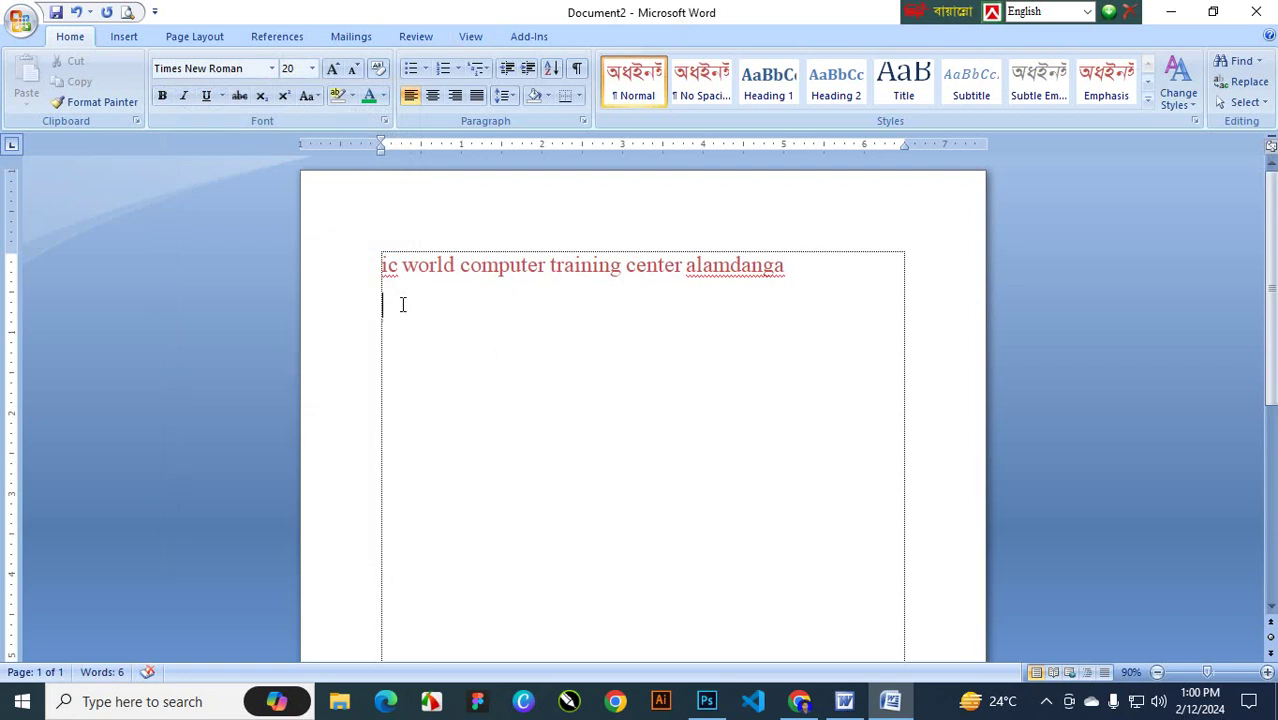
Step: Save 'ic world computer training center alamdanga' to the Quick Part Gallery under a short custom name
left_click(130, 38)
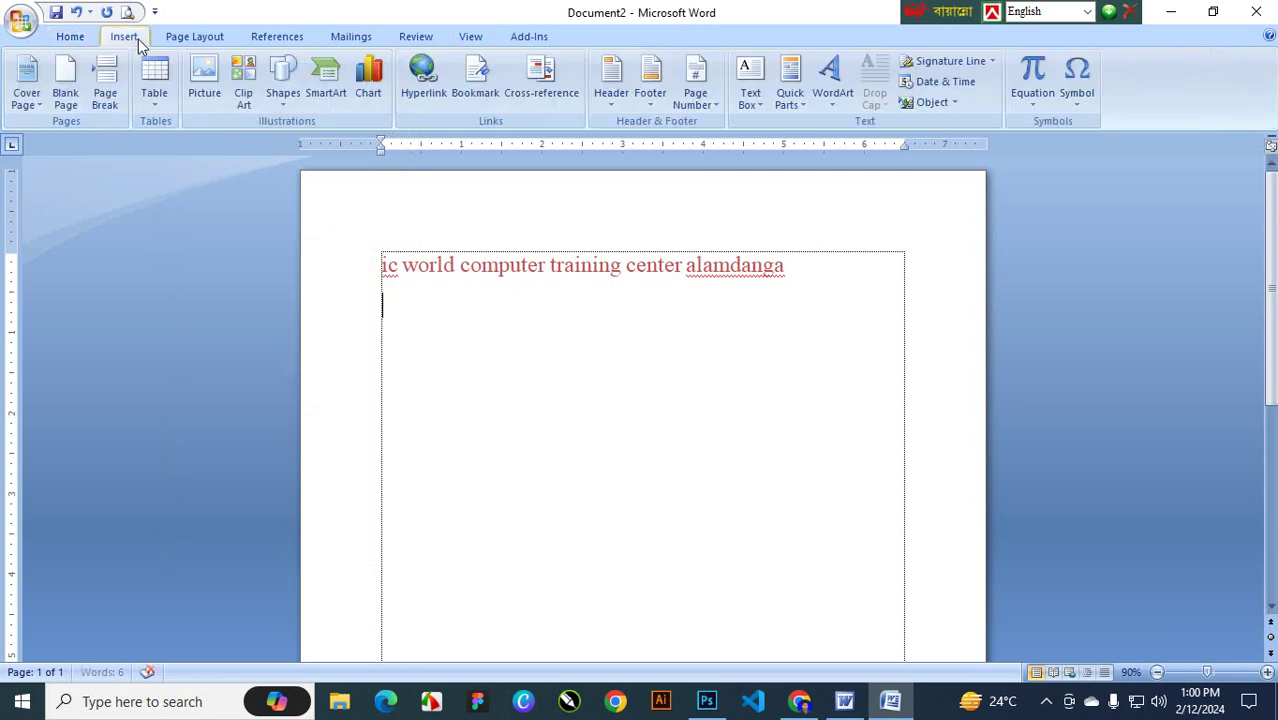
left_click_drag(383, 290, 790, 268)
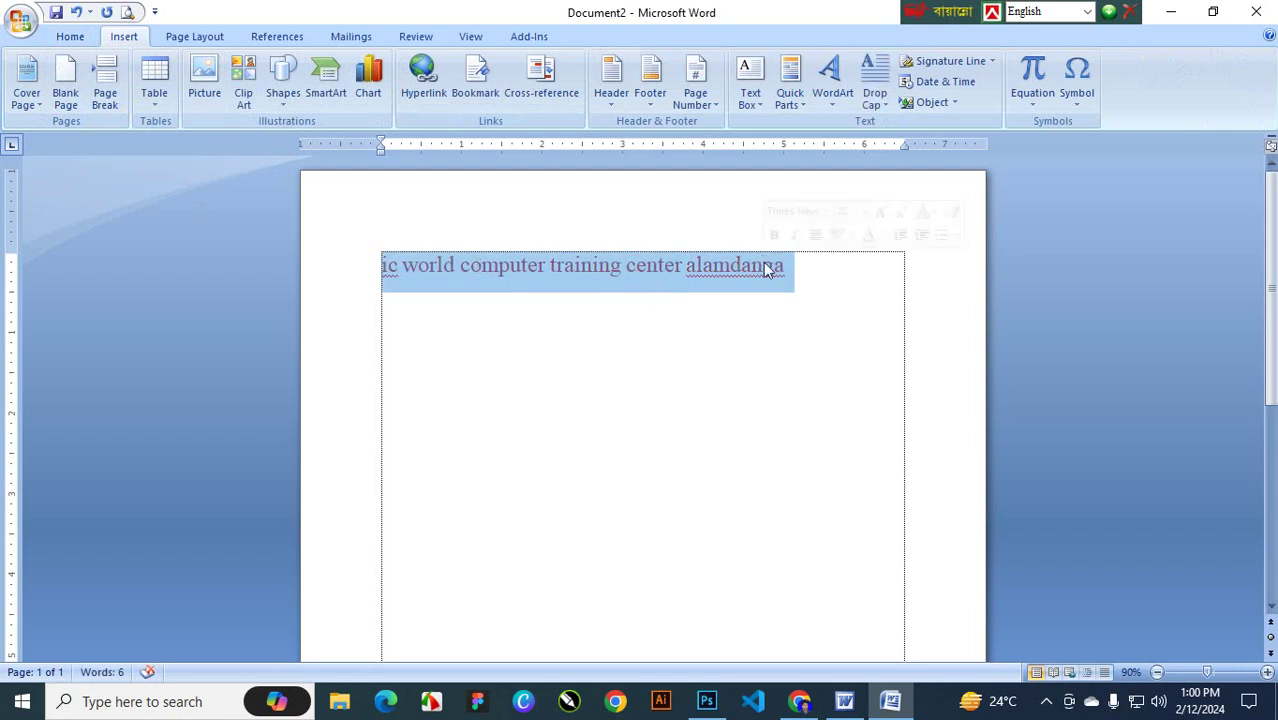
left_click(802, 105)
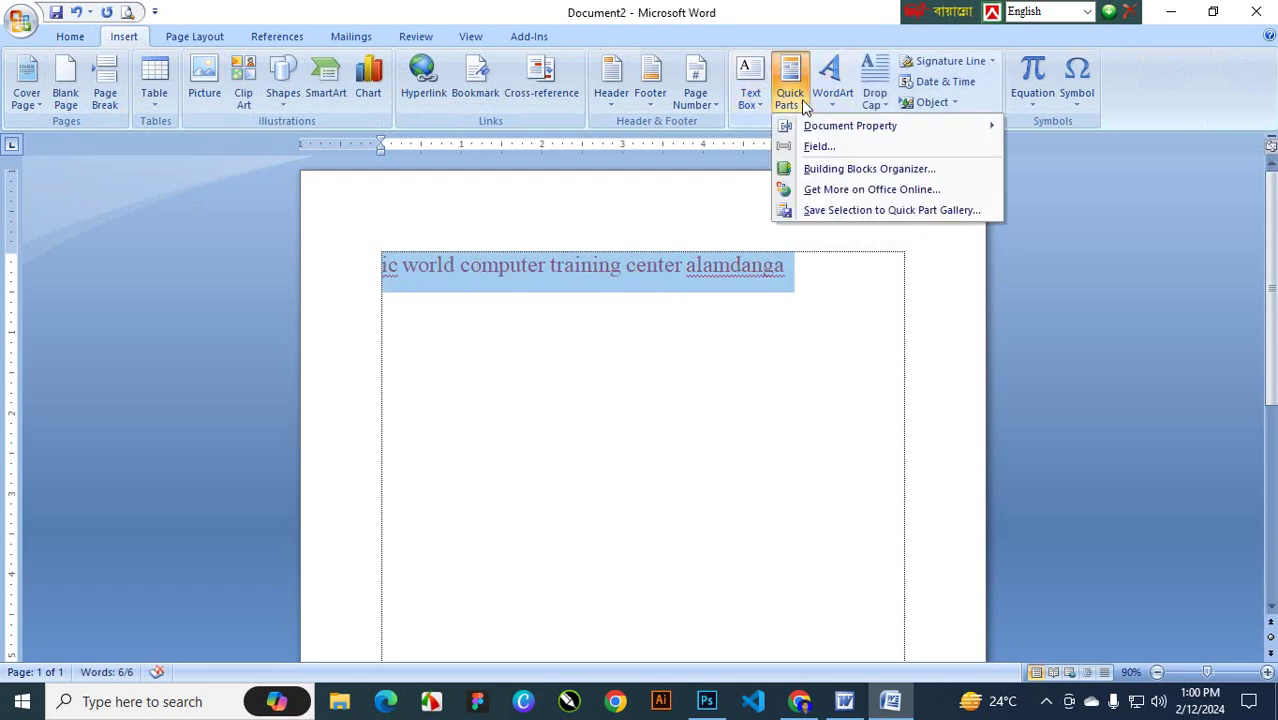
left_click(862, 210)
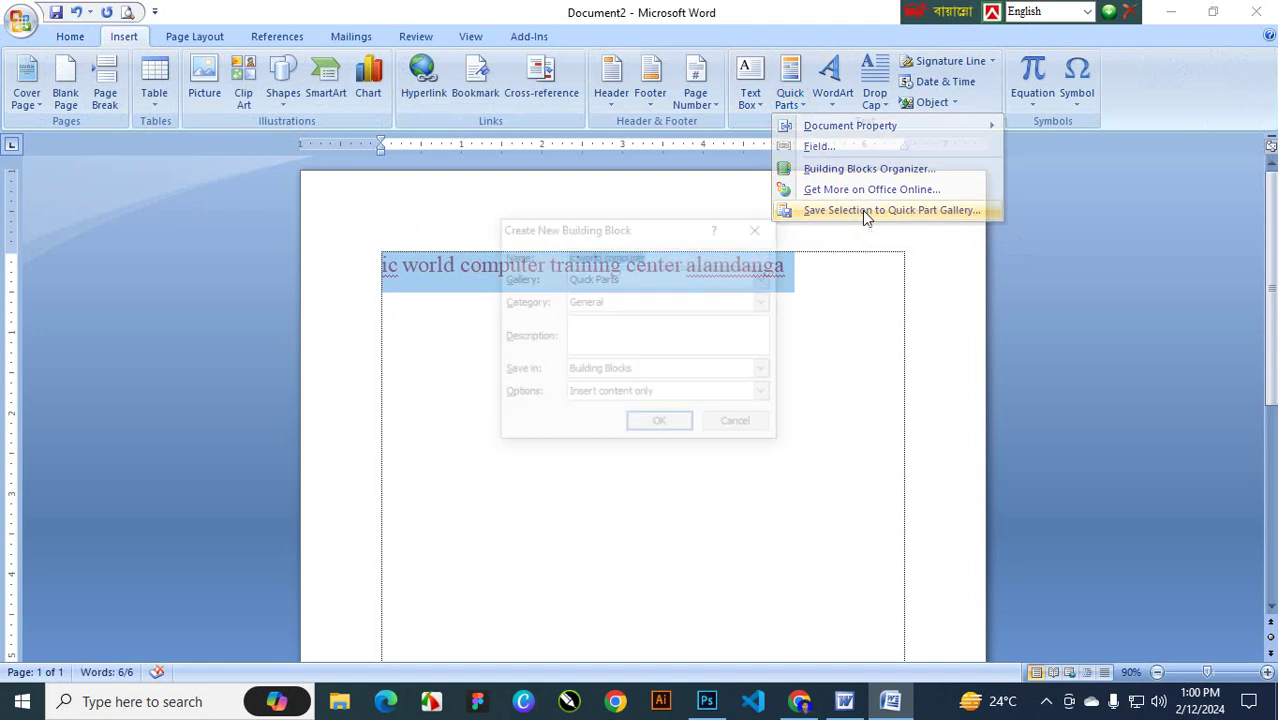
left_click(652, 256)
left_click_drag(652, 256, 537, 260)
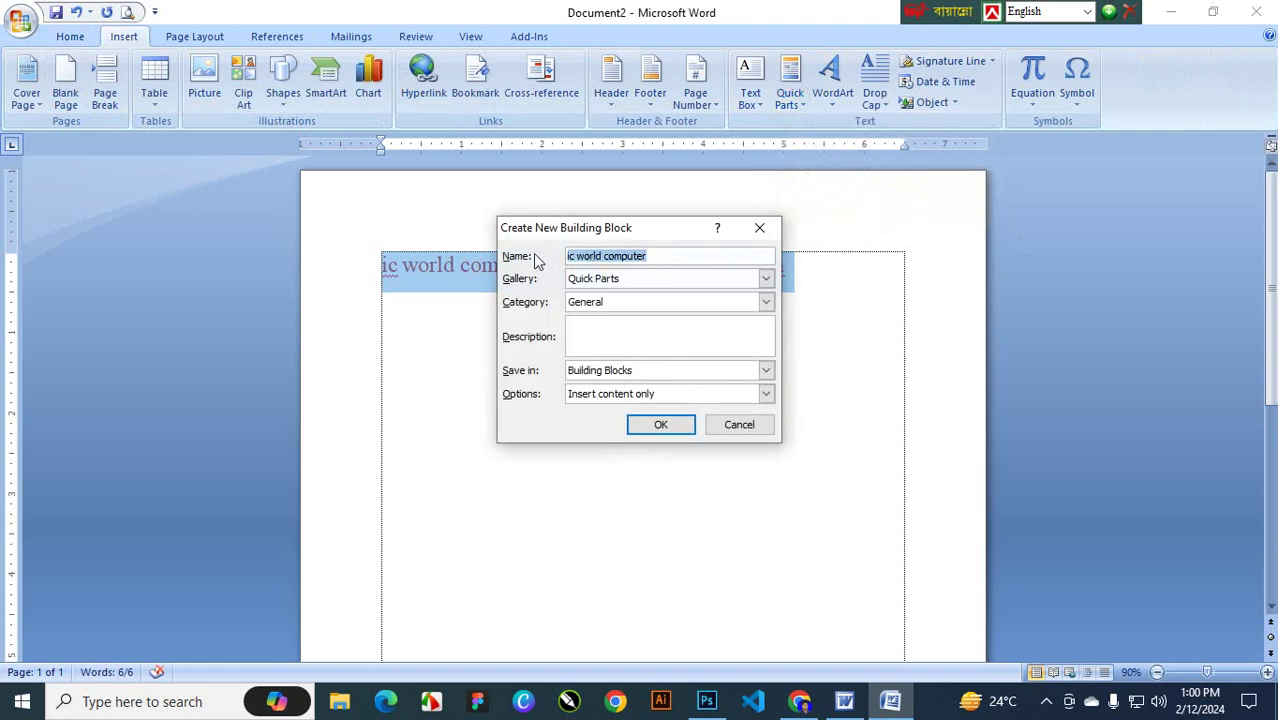
type("h")
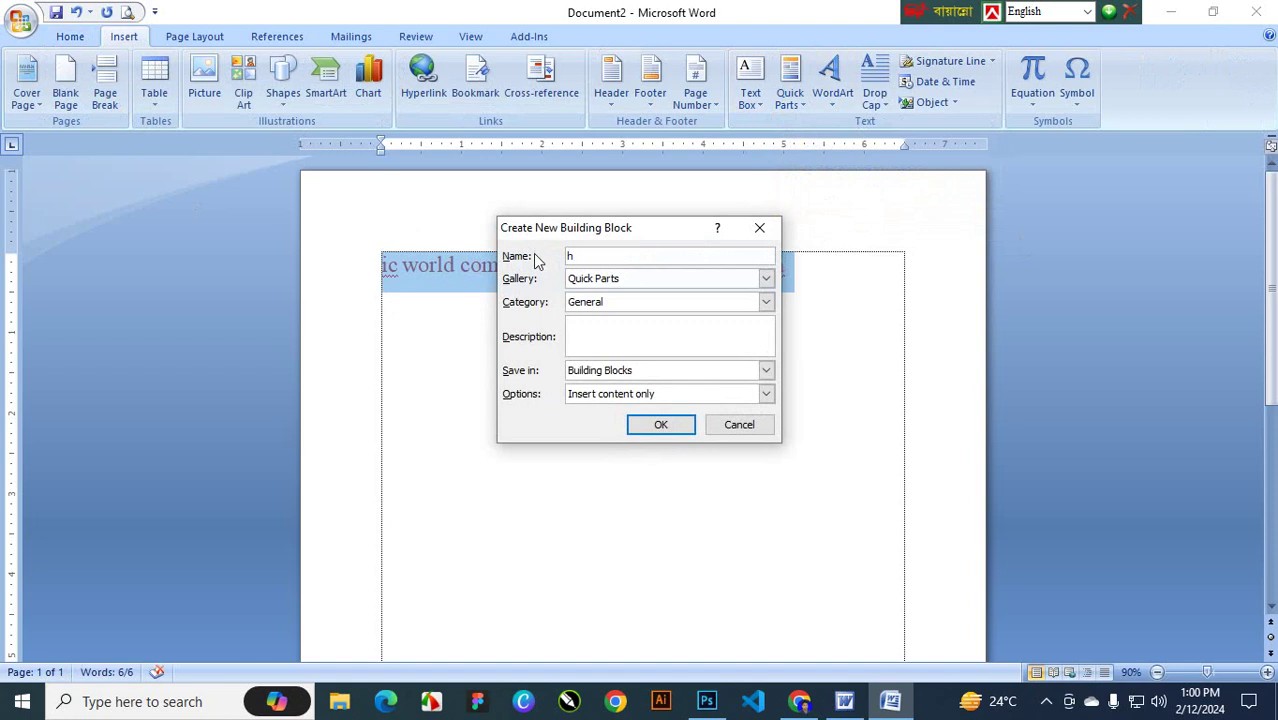
type("asan")
left_click(673, 427)
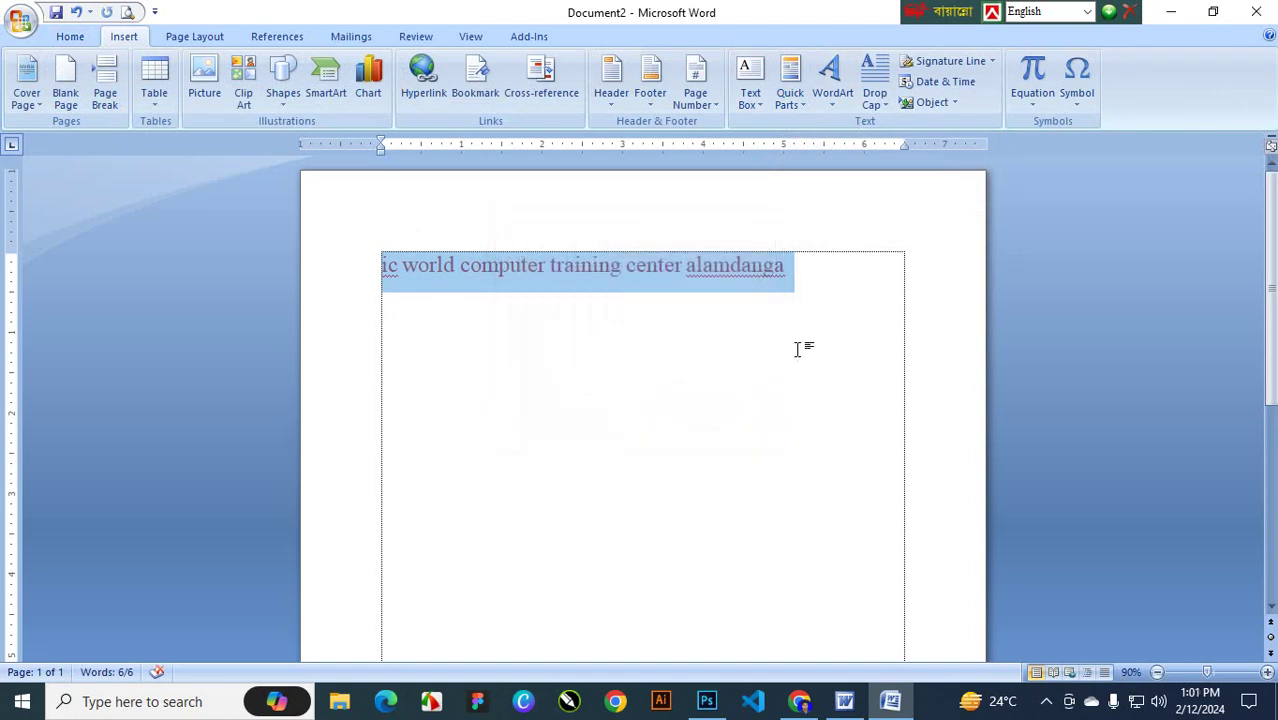
Step: Select and delete the first line of text
left_click(805, 346)
left_click_drag(345, 290, 699, 287)
key("Delete")
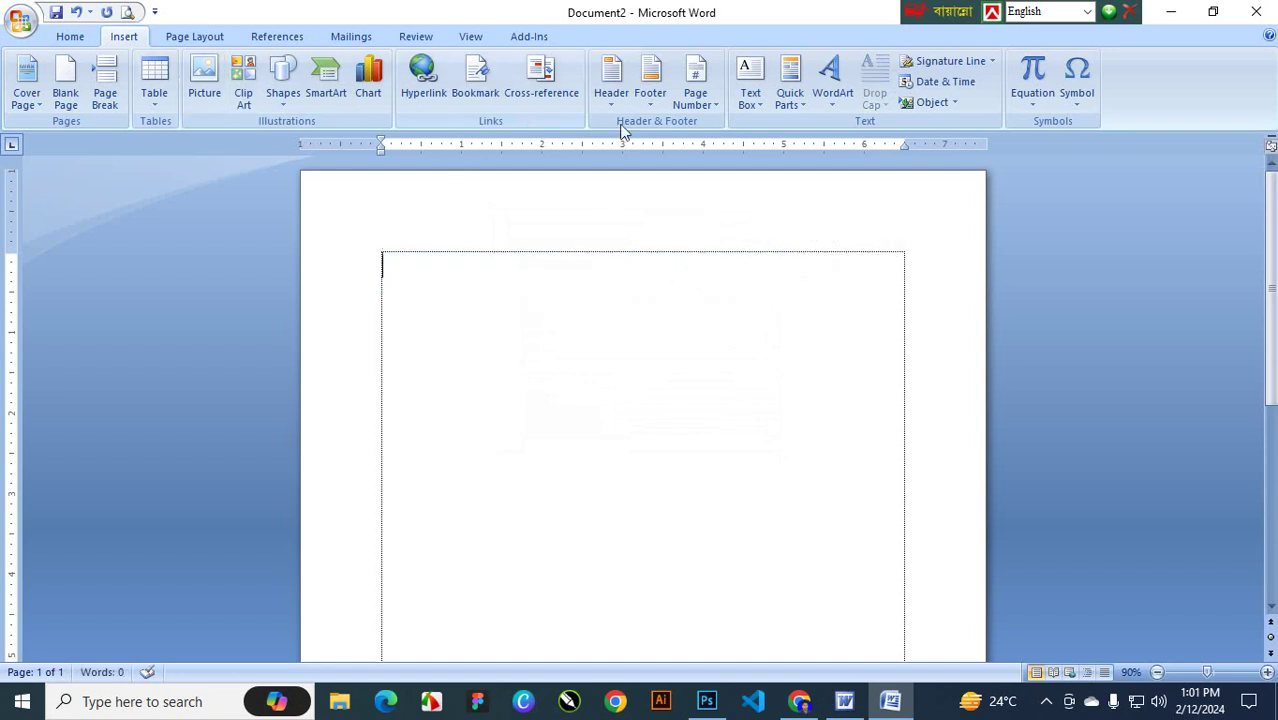
Step: Reinsert the line from the saved Quick Parts entry and type a person's full name below it
left_click(790, 85)
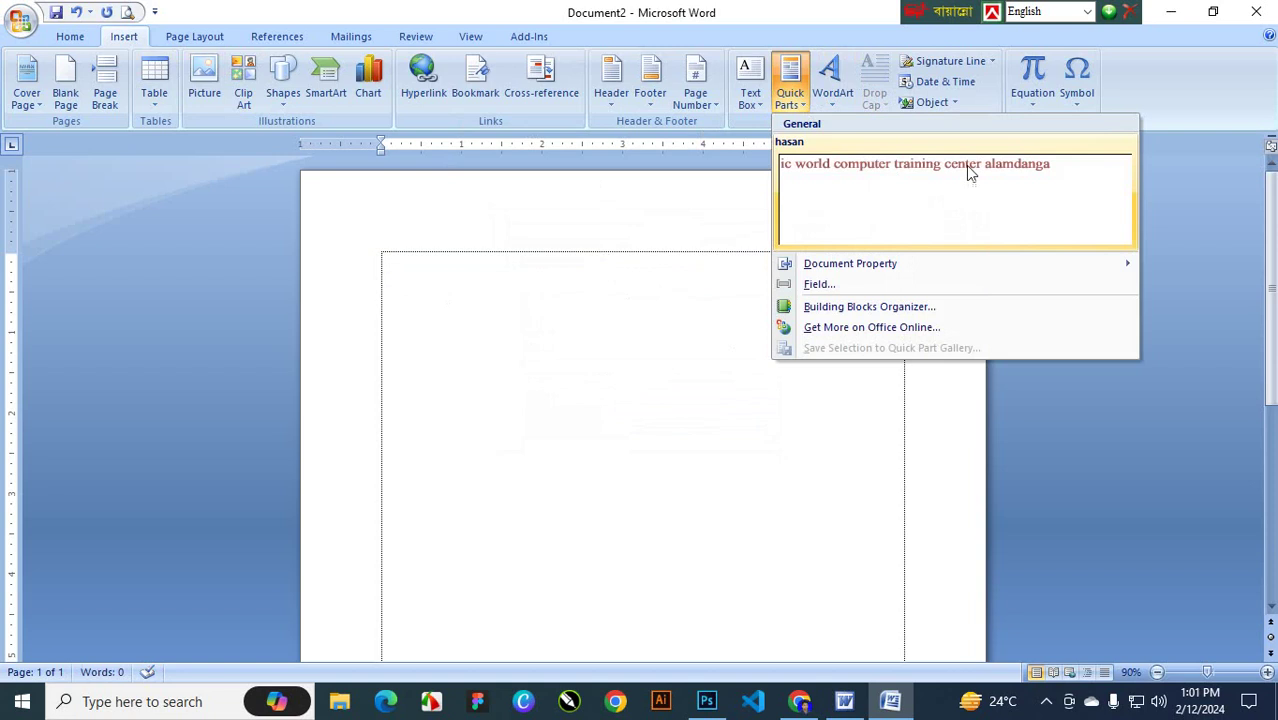
left_click(955, 200)
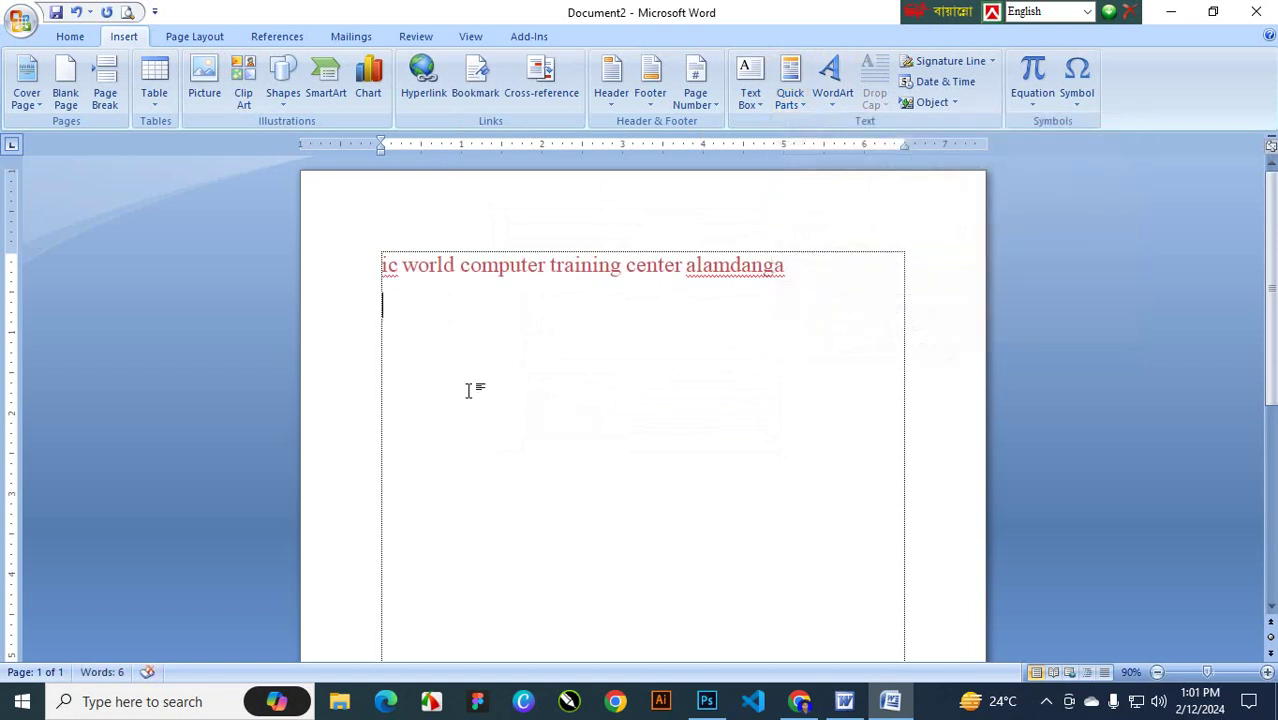
type("M")
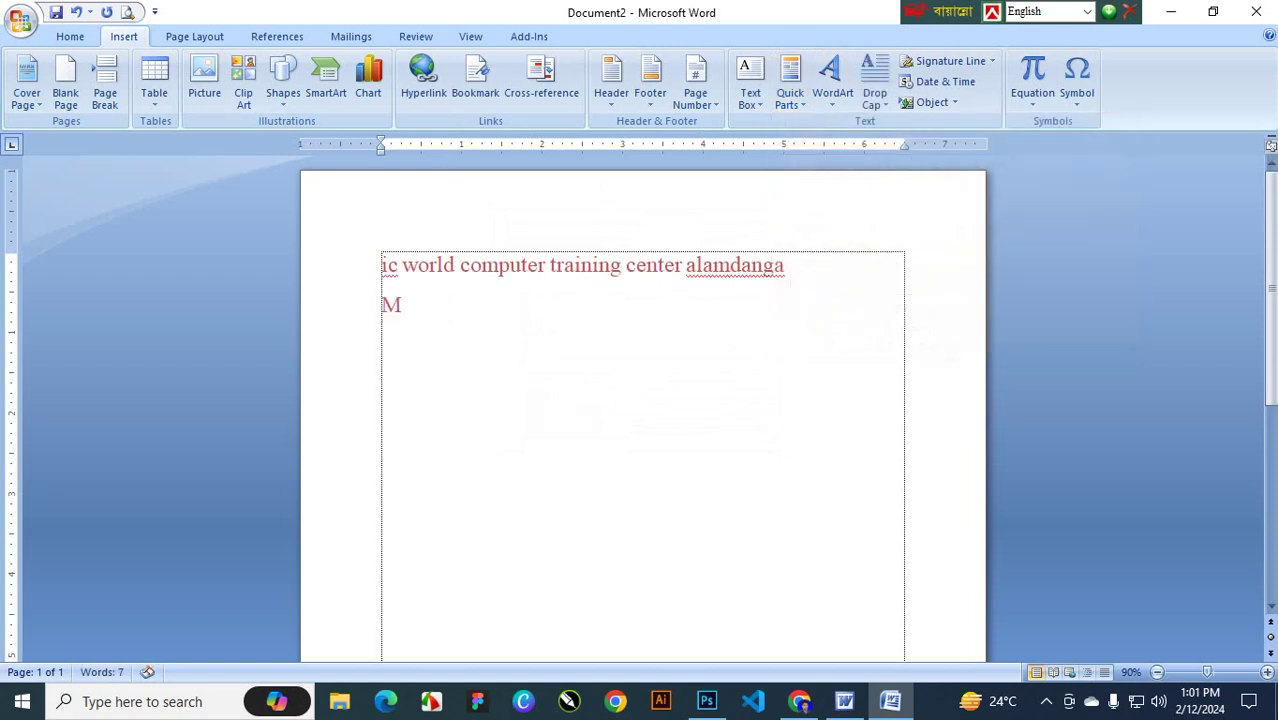
type("d. Hasan")
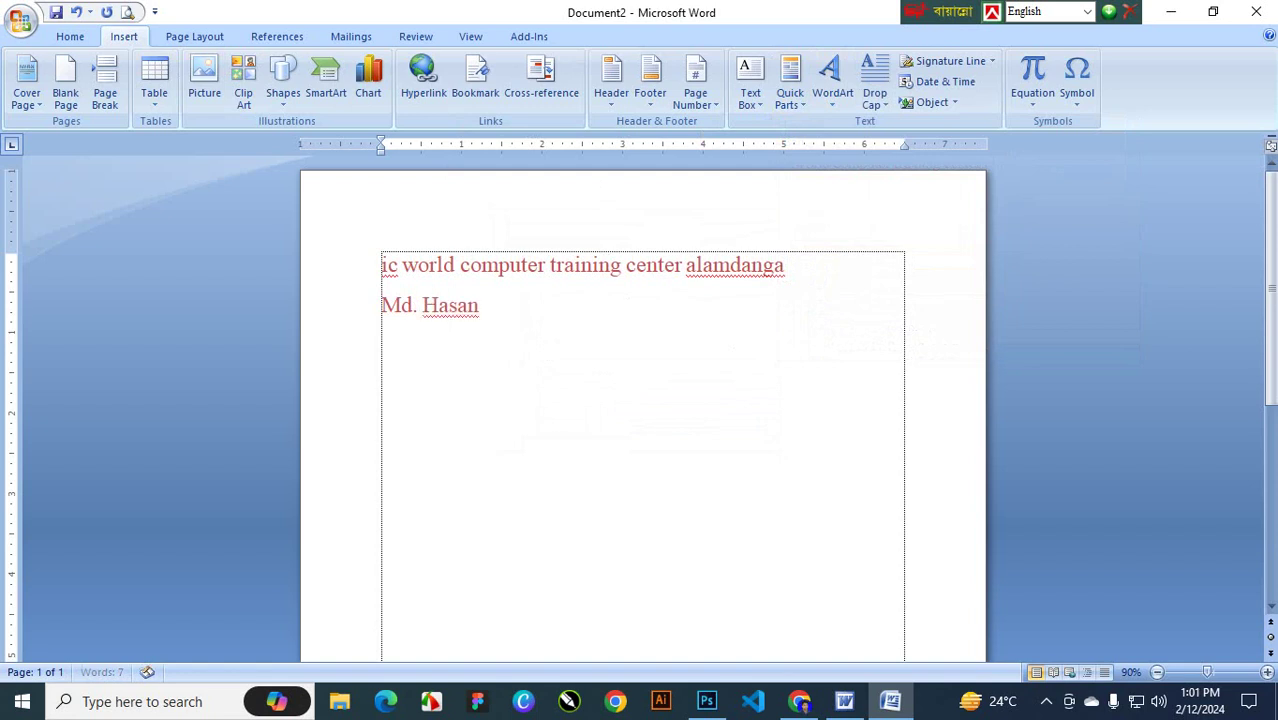
type(" Al;i")
key("BackSpace")
key("BackSpace")
Step: Save the name line to the Quick Part Gallery with '2' added to its name, then delete both lines
type("i")
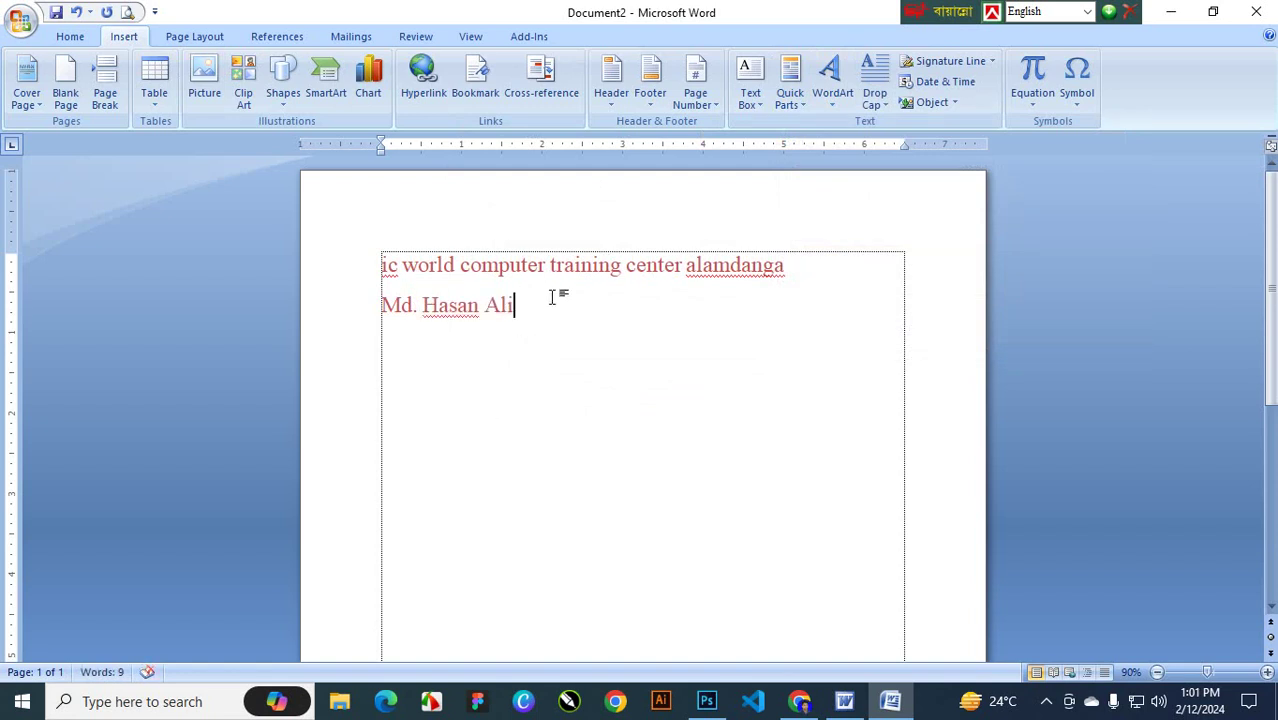
left_click_drag(550, 298, 382, 328)
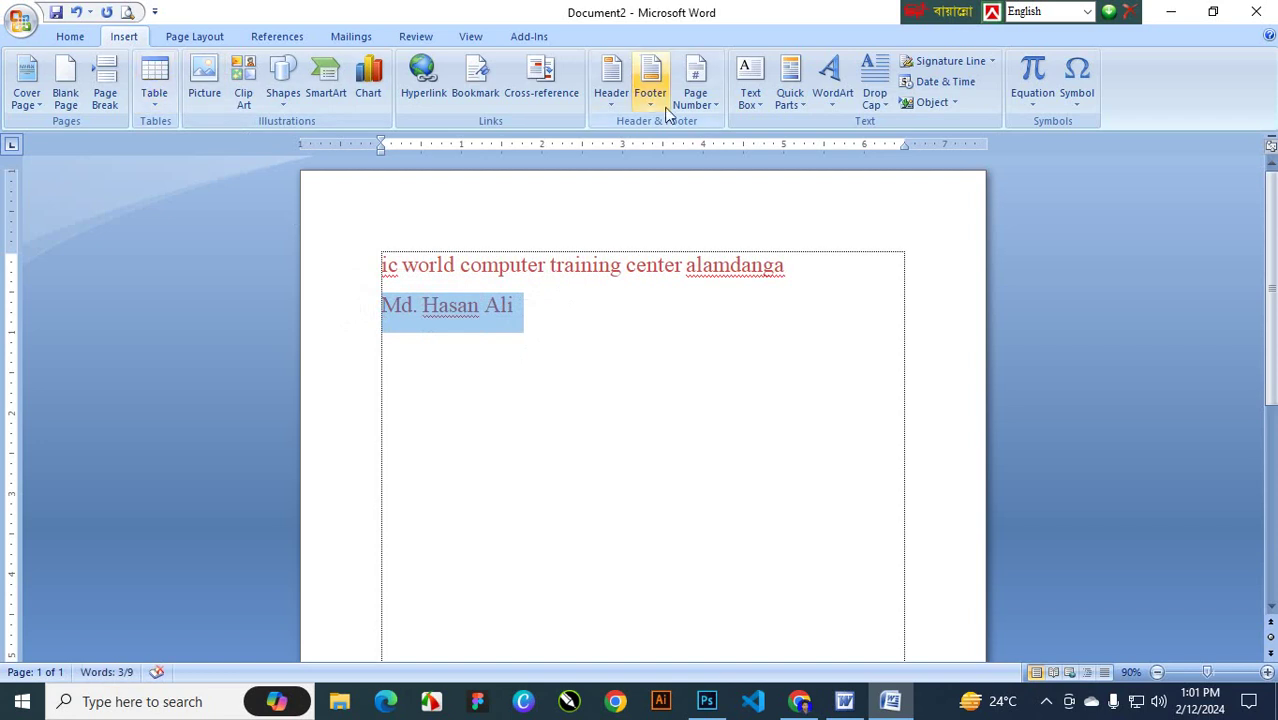
left_click(789, 85)
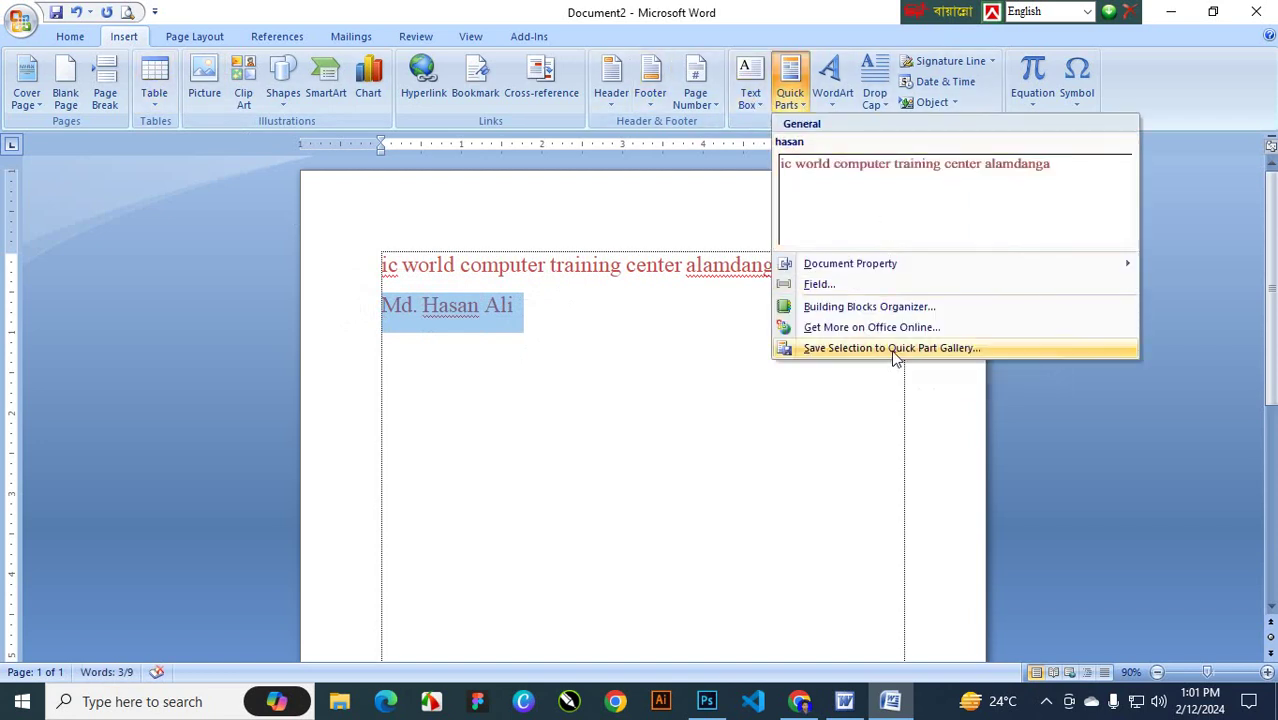
left_click(919, 358)
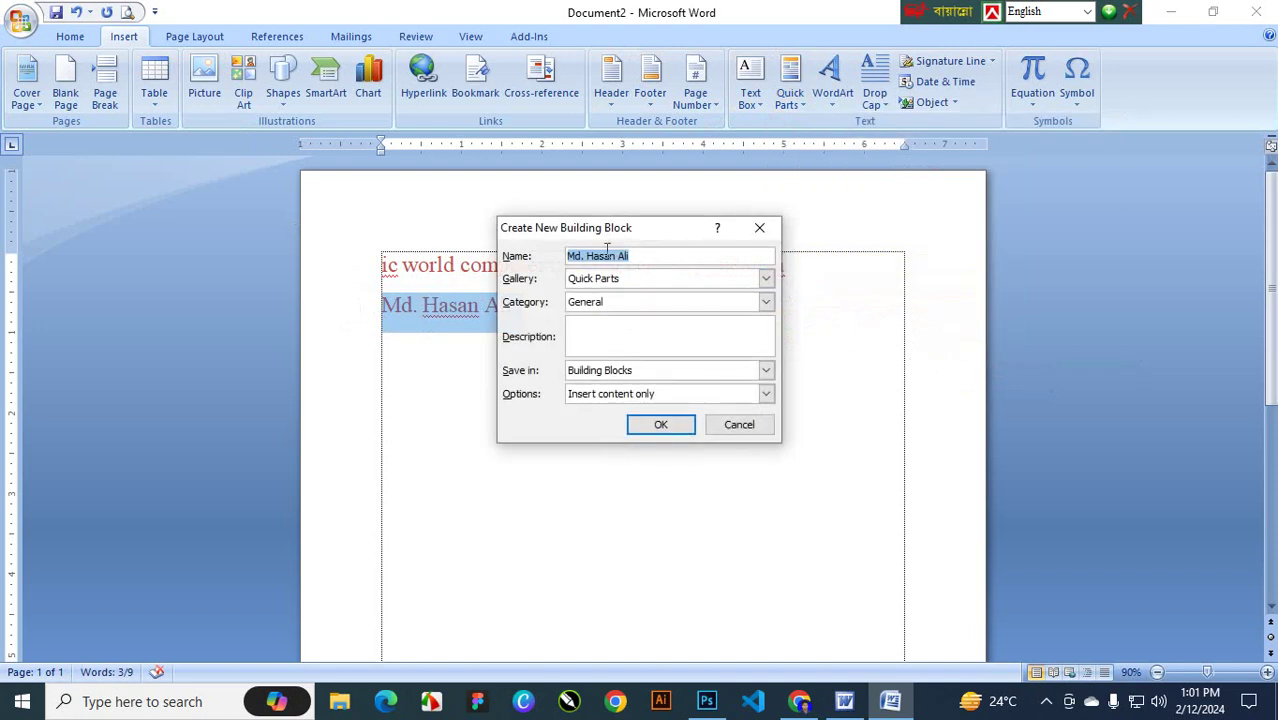
left_click(663, 260)
type("2")
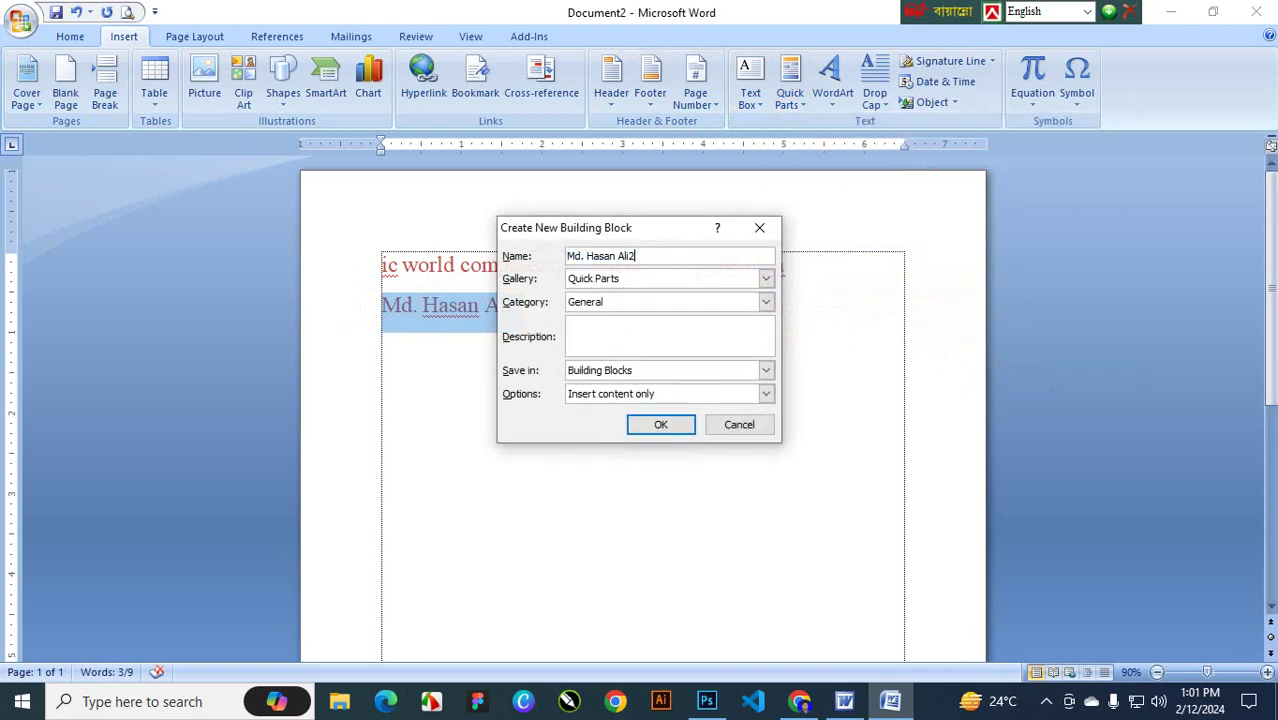
left_click(663, 424)
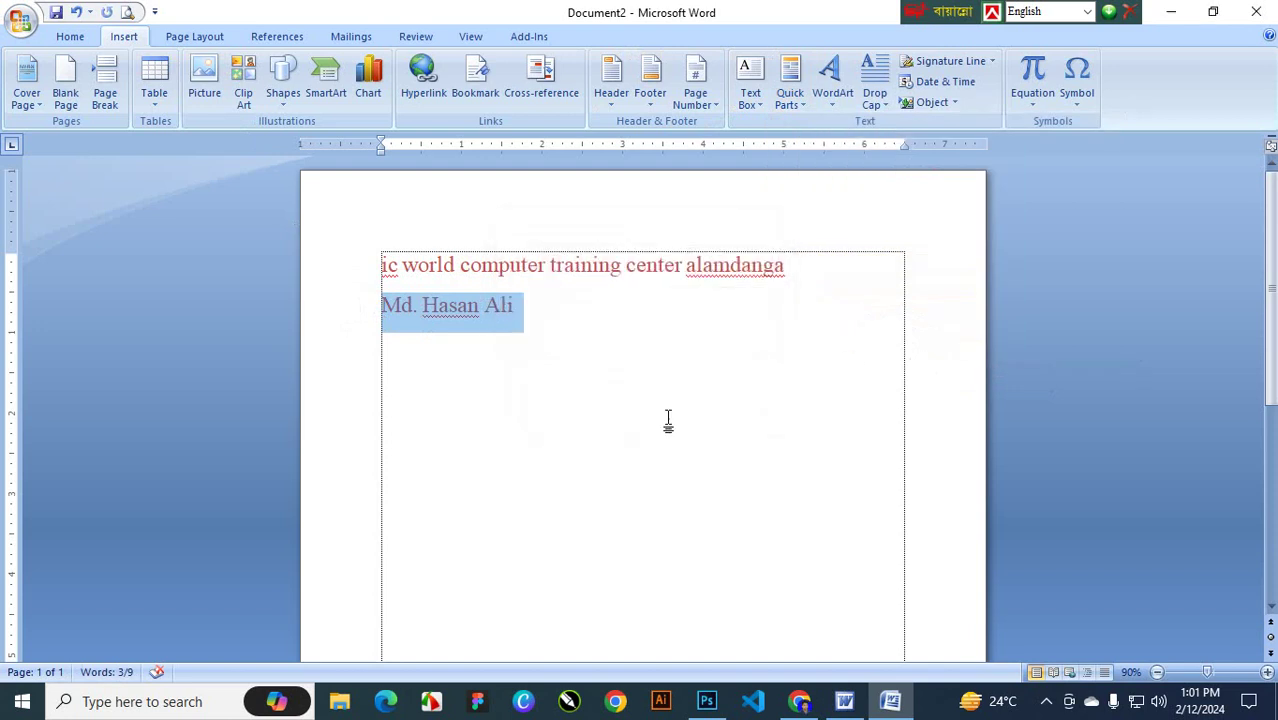
left_click_drag(510, 305, 173, 252)
key("Delete")
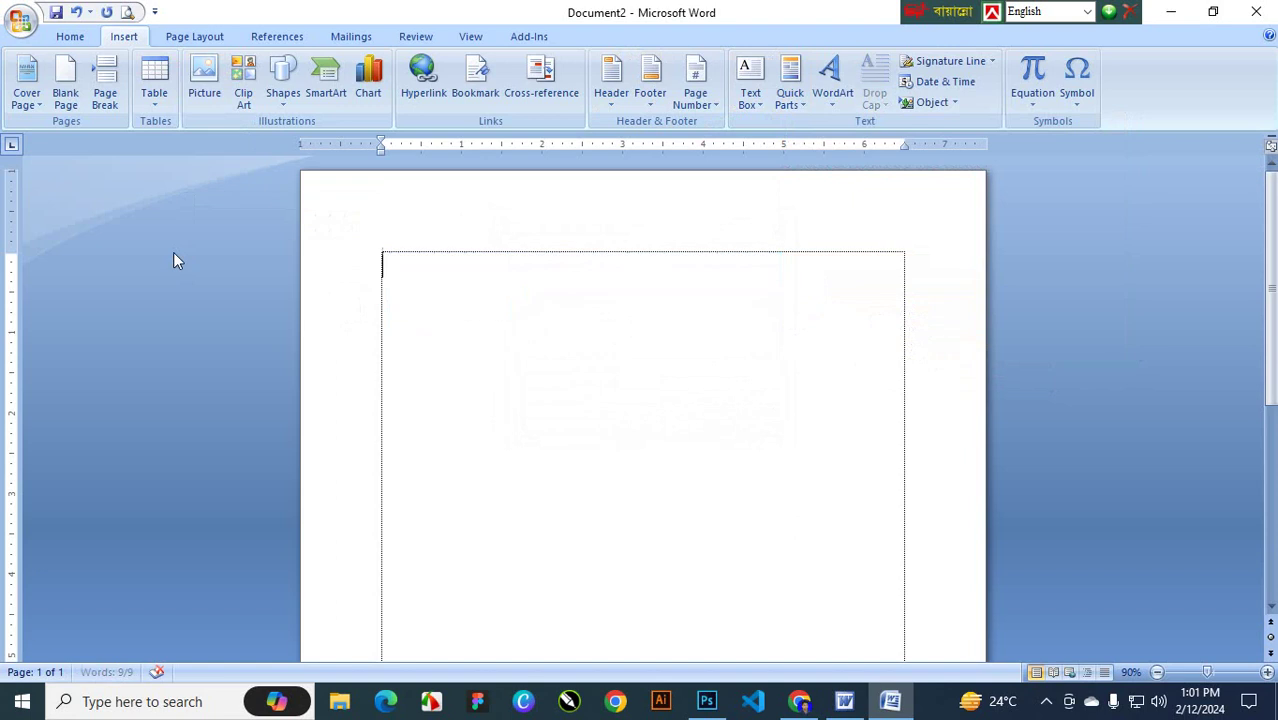
left_click(790, 97)
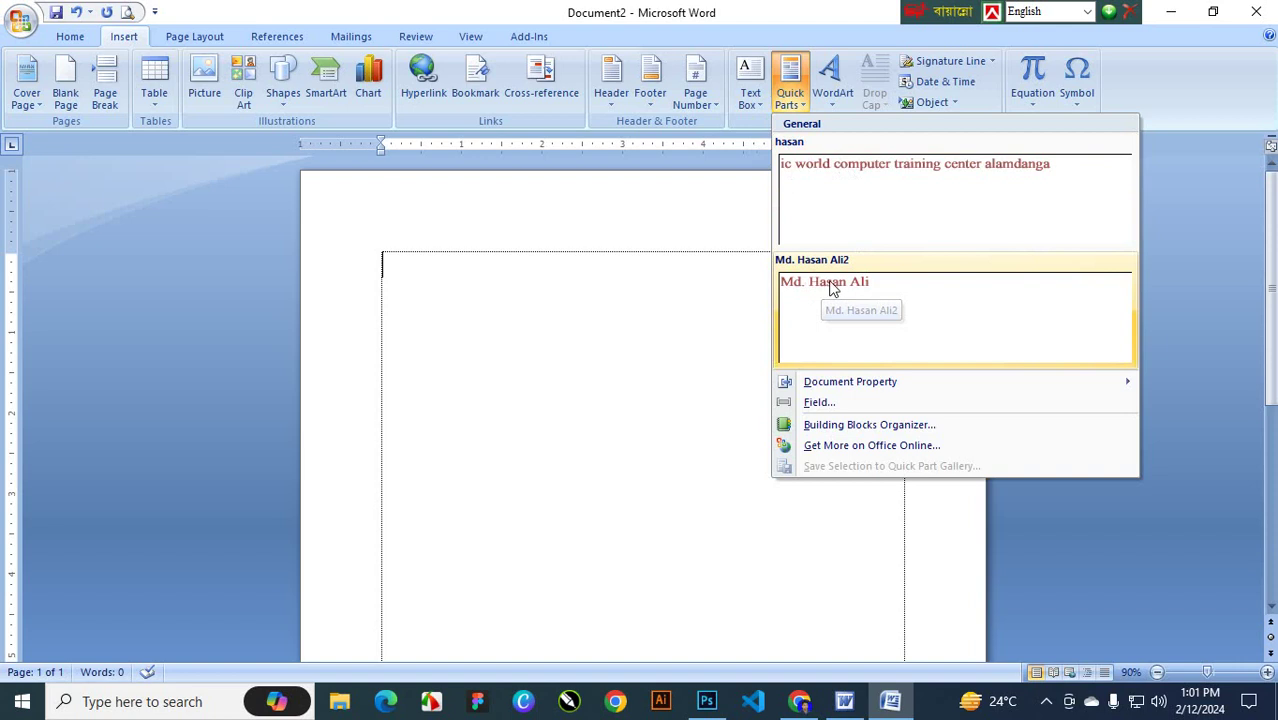
left_click(896, 329)
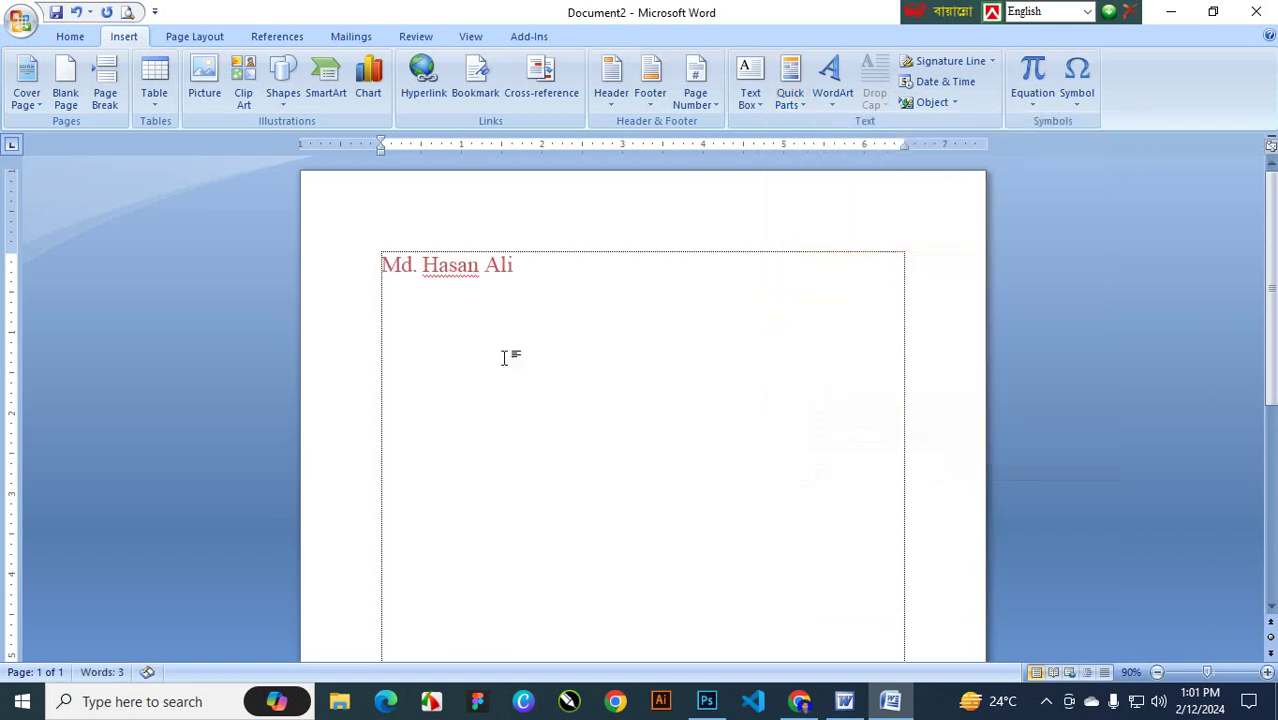
left_click_drag(542, 266, 50, 261)
key("Delete")
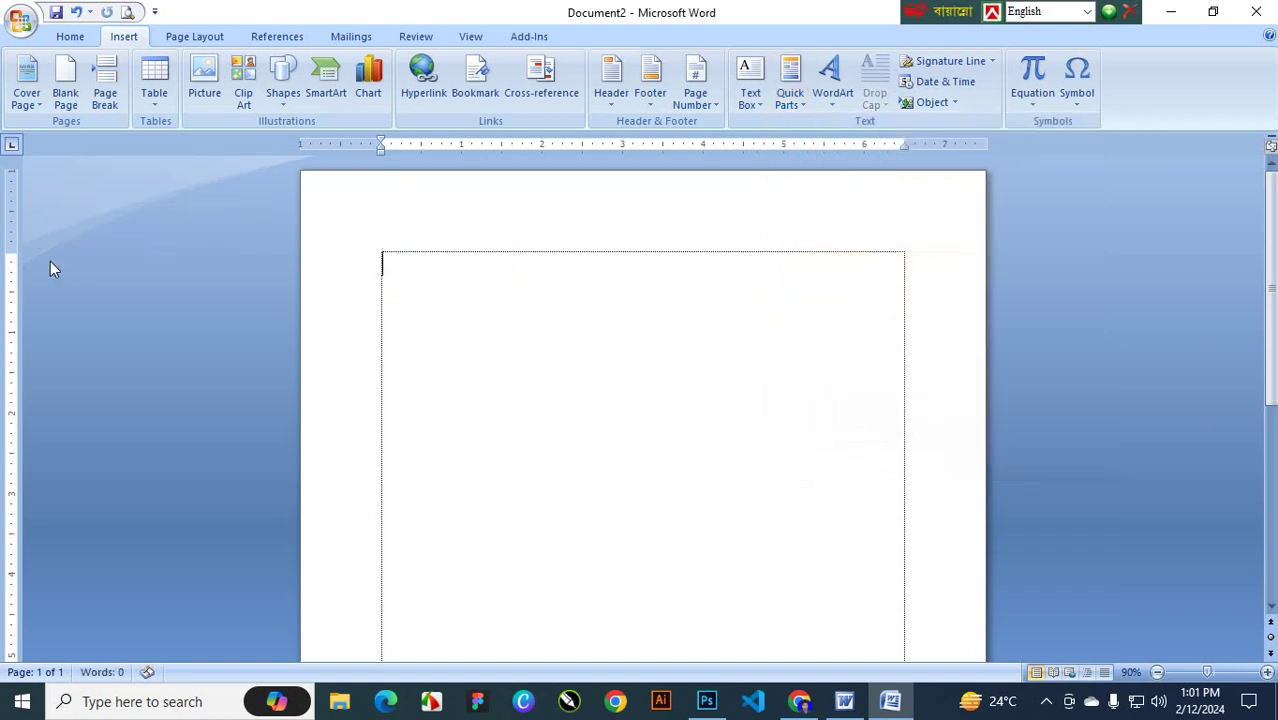